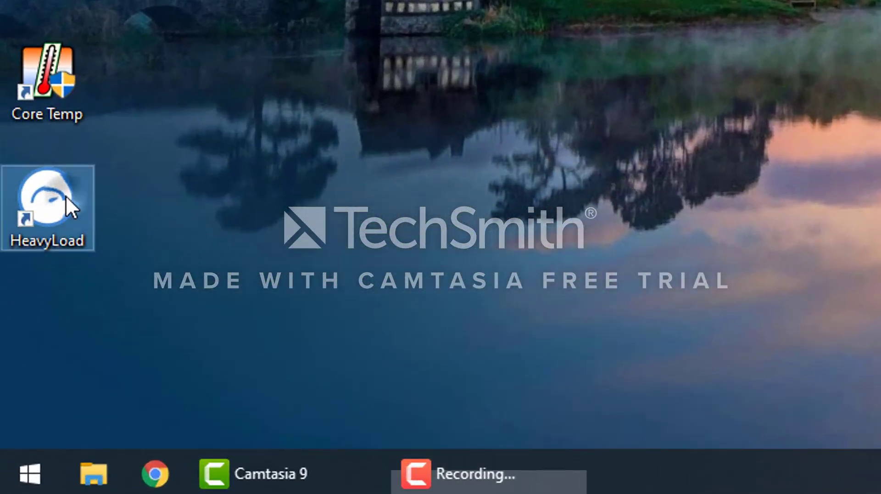
- Open HeavyLoad from the desktop and run its CPU stress test at 100% usage
{"action": "double_click", "coordinate": [65, 195]}
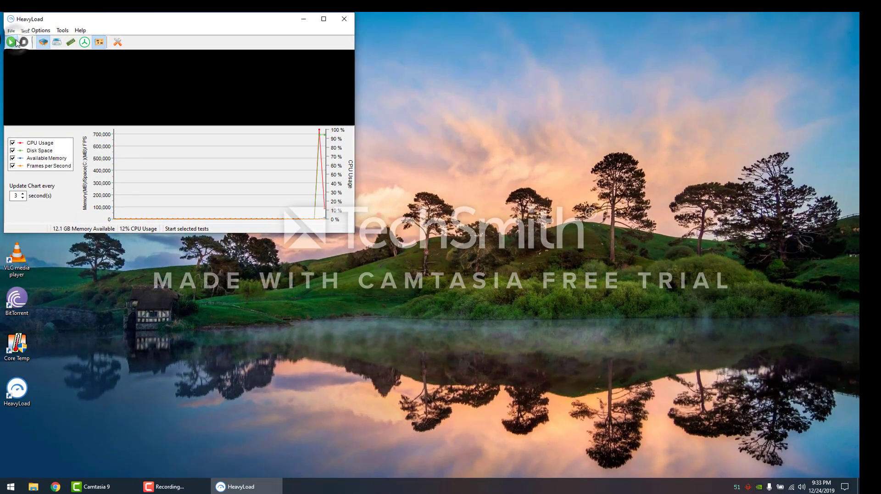
{"action": "left_click", "coordinate": [15, 42]}
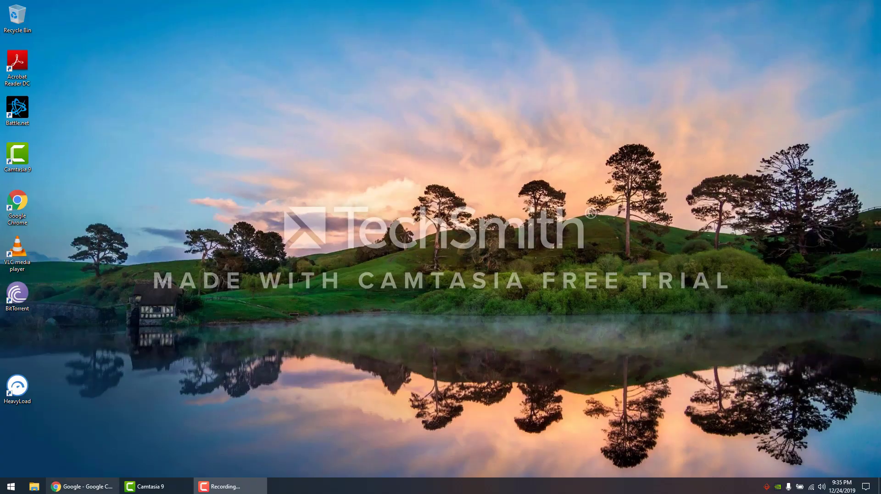
- Search Google for 'core temp' and download the Core Temp installer from alcpu.com
{"action": "left_click", "coordinate": [83, 486]}
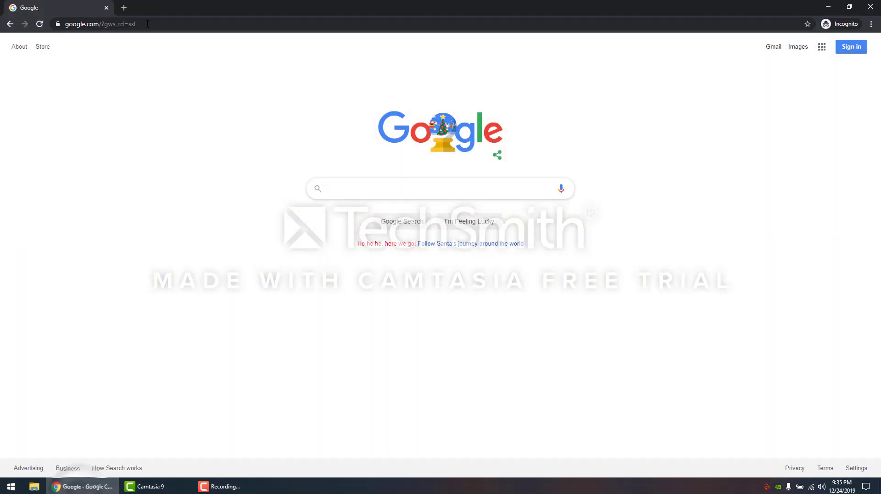
{"action": "type", "text": "core temp"}
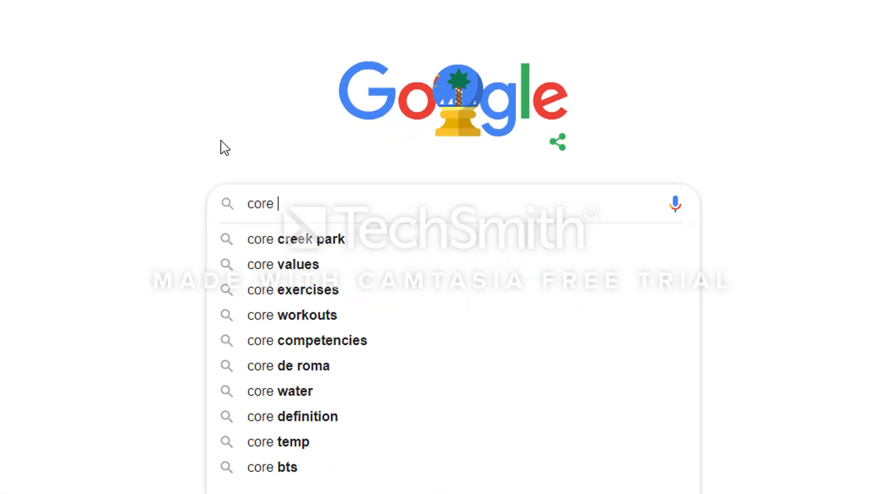
{"action": "key", "text": "Return"}
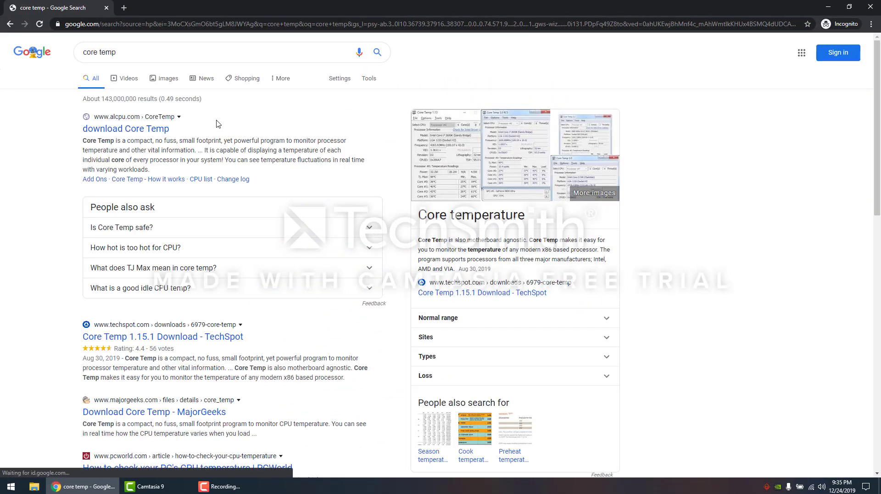
{"action": "left_click", "coordinate": [139, 130]}
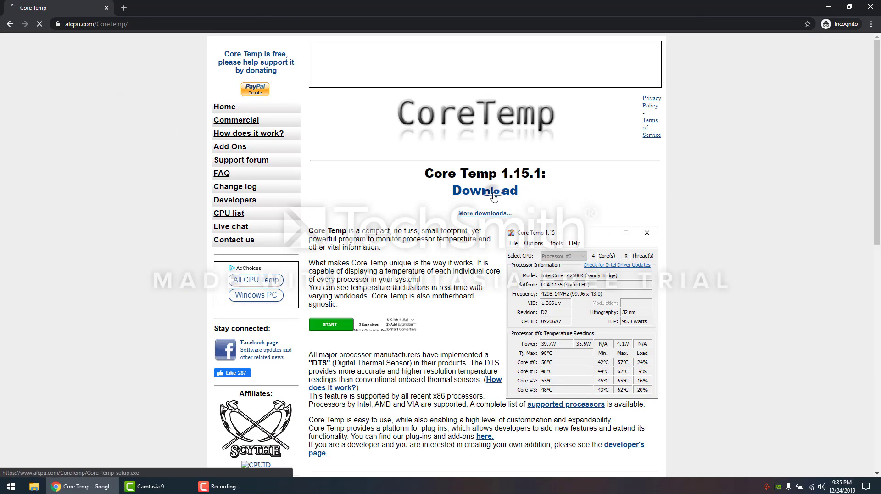
{"action": "left_click", "coordinate": [493, 193]}
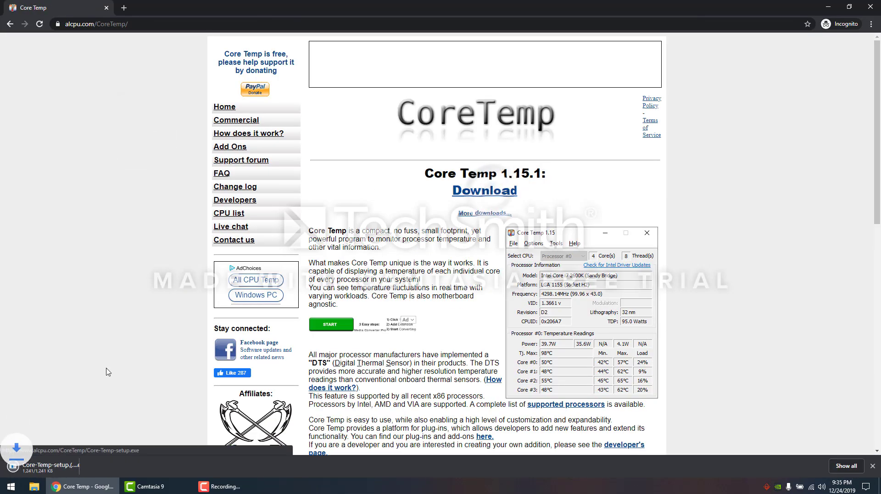
- Run the Core Temp setup, accepting the license, skipping language packs, and install it
{"action": "left_click", "coordinate": [69, 466]}
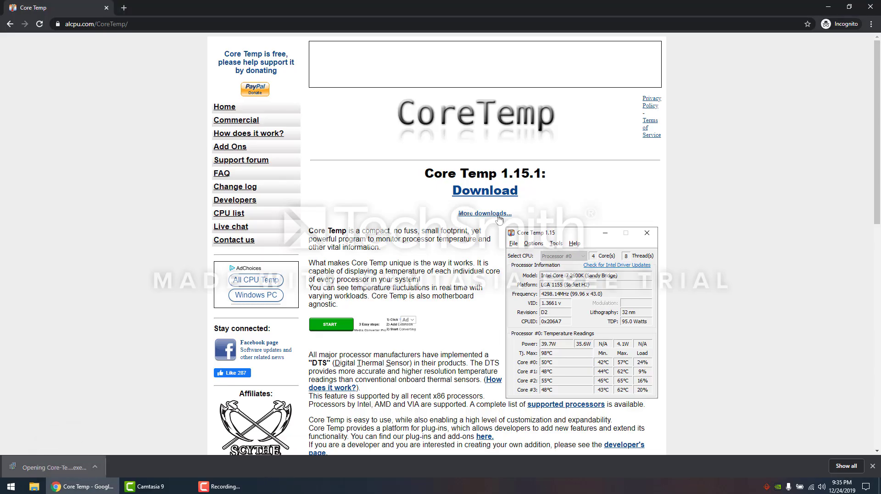
{"action": "left_click", "coordinate": [493, 317]}
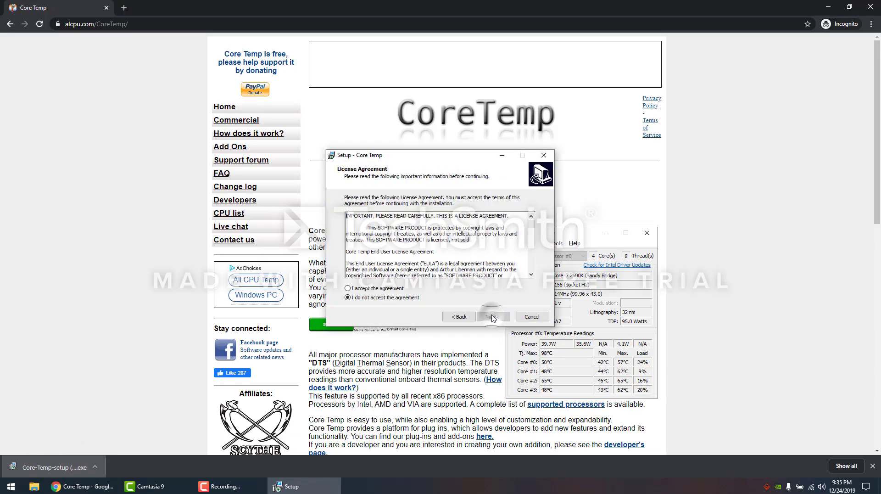
{"action": "left_click", "coordinate": [390, 285]}
{"action": "left_click", "coordinate": [493, 317]}
{"action": "left_click", "coordinate": [493, 316]}
{"action": "left_click", "coordinate": [461, 281]}
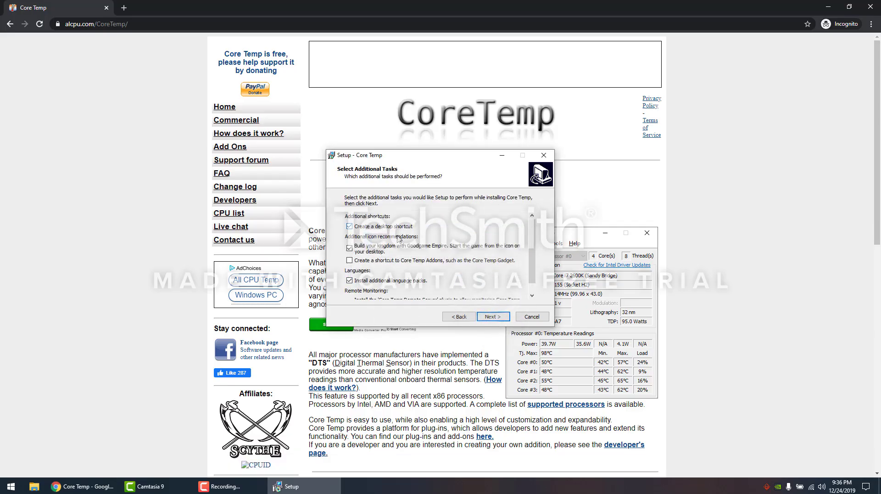
{"action": "left_click", "coordinate": [404, 280]}
{"action": "scroll", "coordinate": [535, 272], "scroll_direction": "down", "scroll_amount": 1}
{"action": "left_click", "coordinate": [494, 317]}
{"action": "left_click", "coordinate": [493, 316]}
{"action": "left_click", "coordinate": [498, 320]}
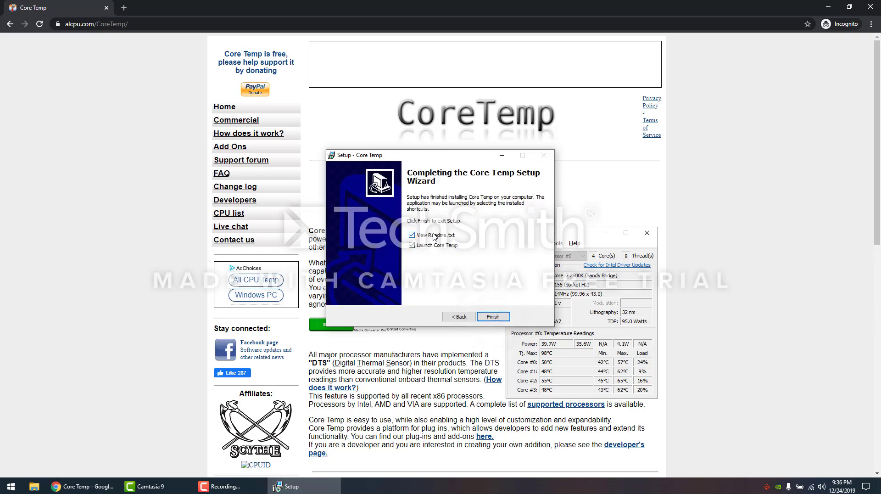
- Finish Core Temp setup and center its window showing the six core temperatures
{"action": "left_click", "coordinate": [502, 315]}
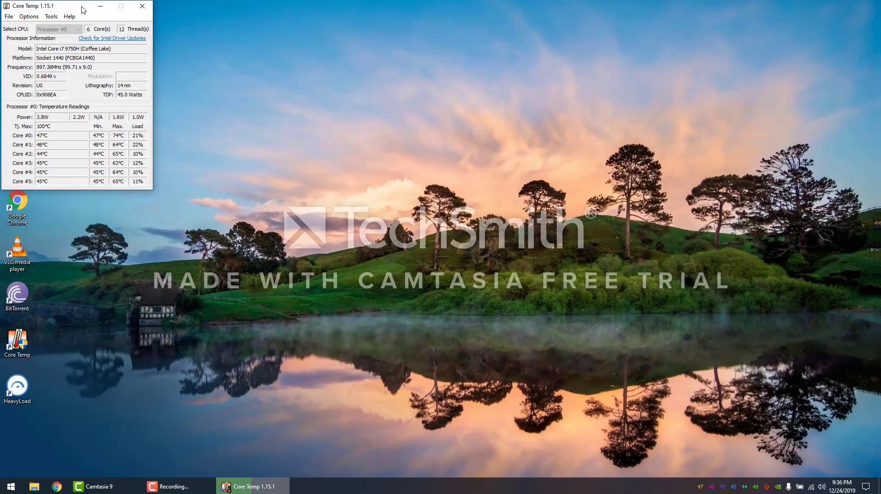
{"action": "left_click_drag", "start_coordinate": [83, 10], "coordinate": [463, 136]}
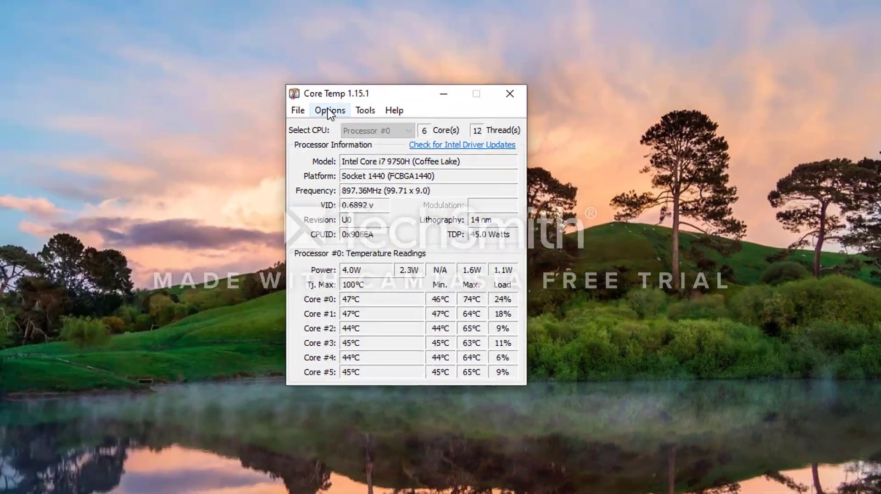
{"action": "left_click", "coordinate": [361, 135]}
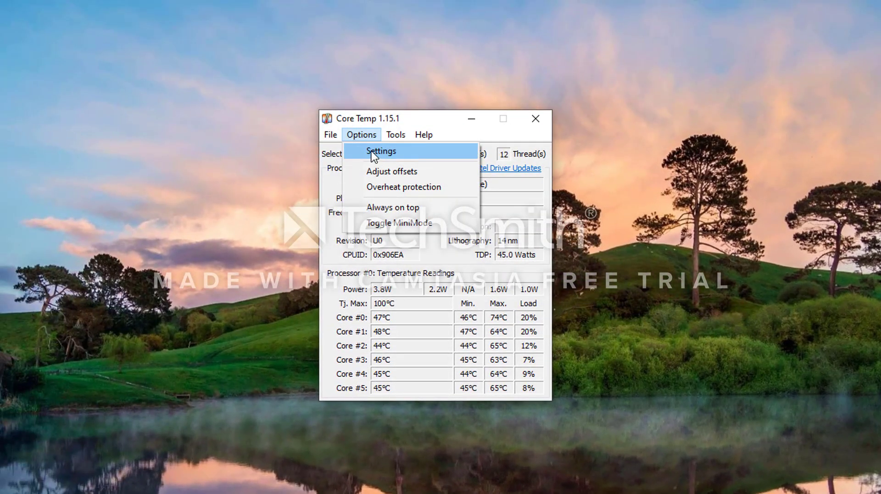
- Apply Core Temp's General and Display settings, enabling start minimized and close to notification area
{"action": "left_click", "coordinate": [371, 150]}
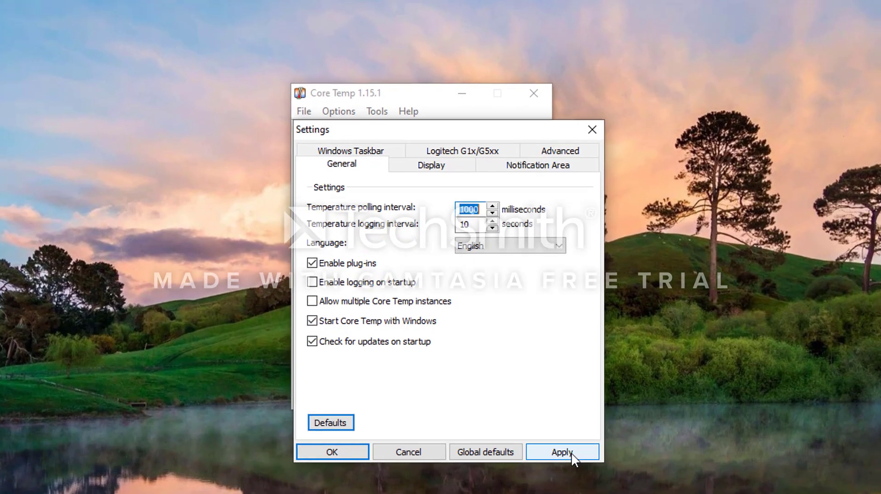
{"action": "left_click", "coordinate": [560, 438]}
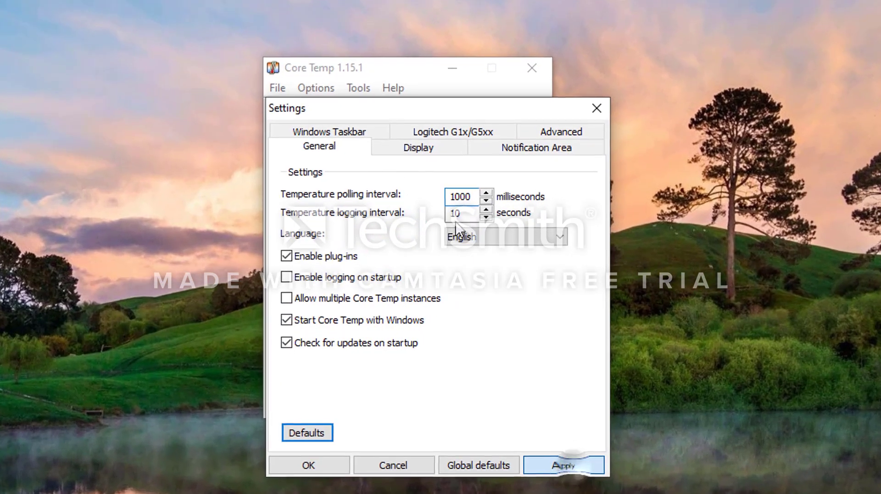
{"action": "left_click", "coordinate": [403, 152]}
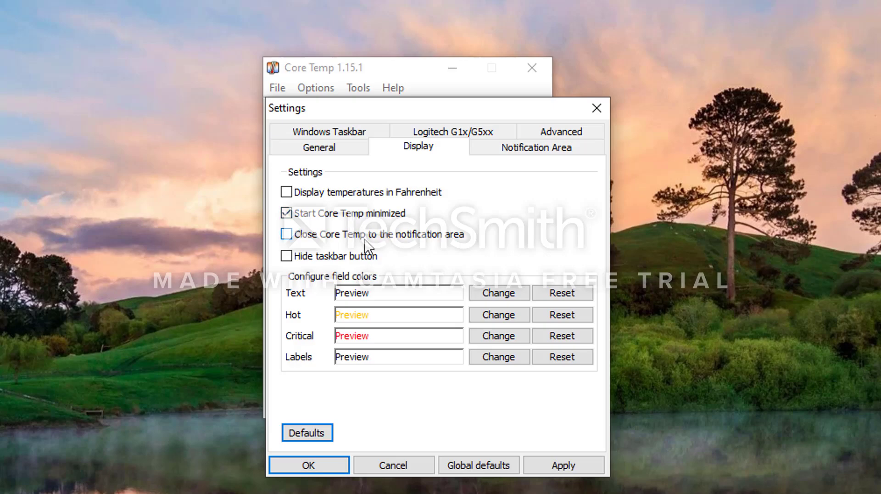
{"action": "left_click", "coordinate": [559, 467]}
{"action": "left_click", "coordinate": [513, 153]}
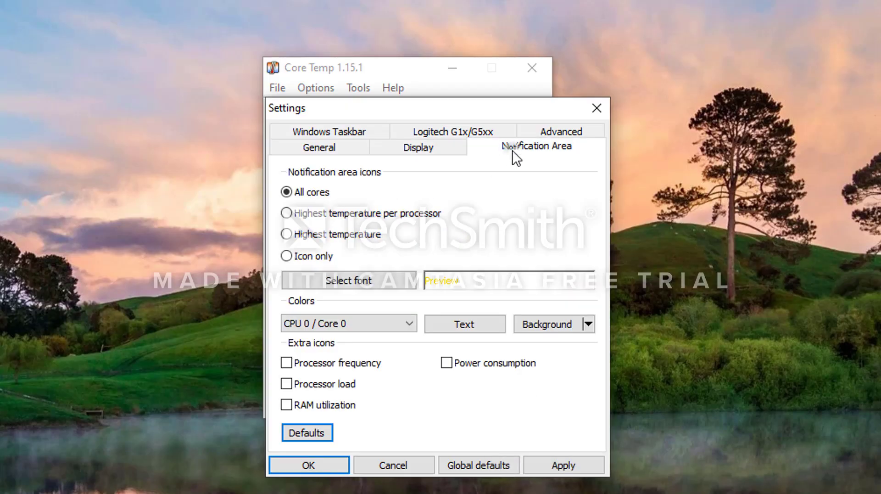
- Show only the highest temperature per processor in the tray, in size 9 font, and save
{"action": "left_click", "coordinate": [360, 214]}
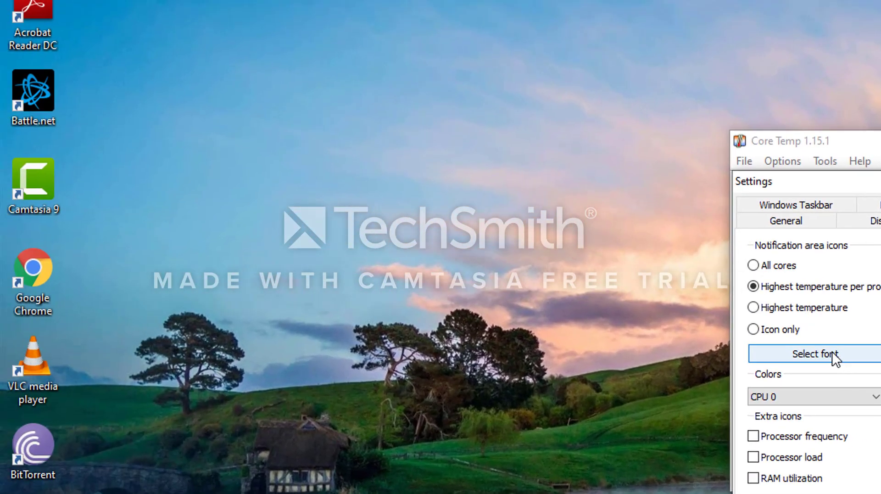
{"action": "left_click", "coordinate": [364, 280]}
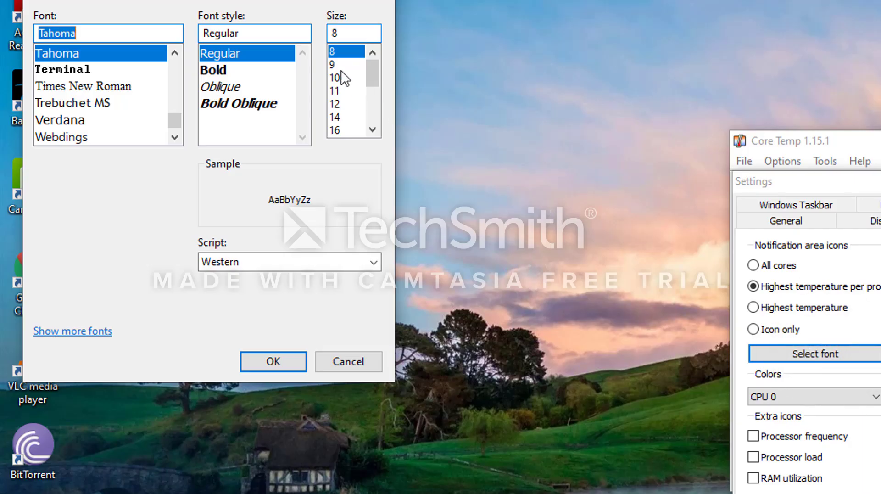
{"action": "left_click", "coordinate": [334, 65]}
{"action": "left_click", "coordinate": [277, 360]}
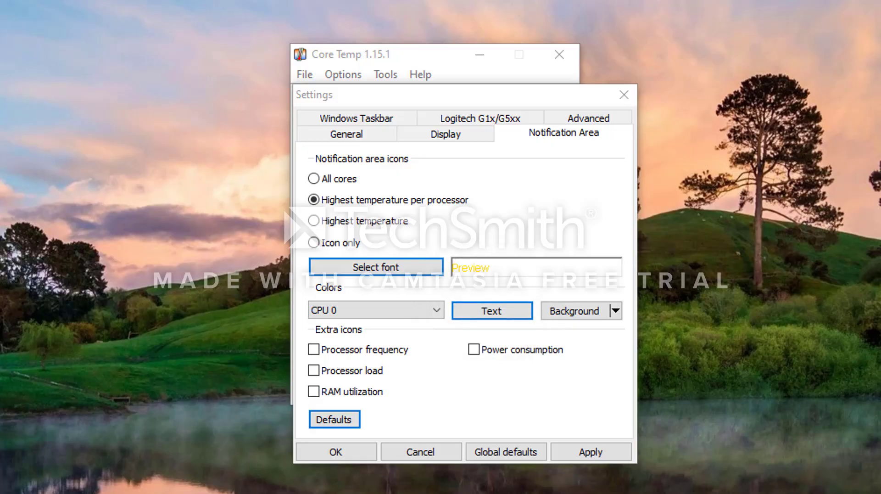
{"action": "left_click", "coordinate": [580, 451]}
{"action": "left_click", "coordinate": [363, 451]}
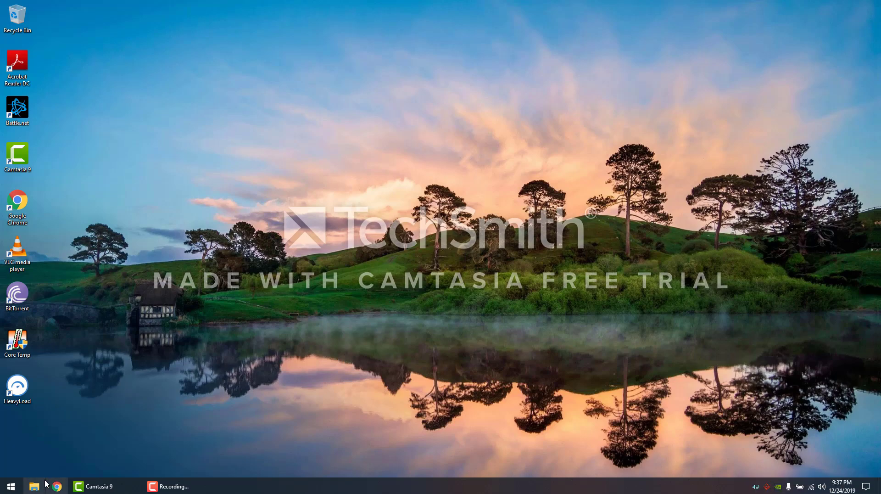
- Go to google.com in Chrome and search for throttlestop
{"action": "left_click", "coordinate": [57, 487]}
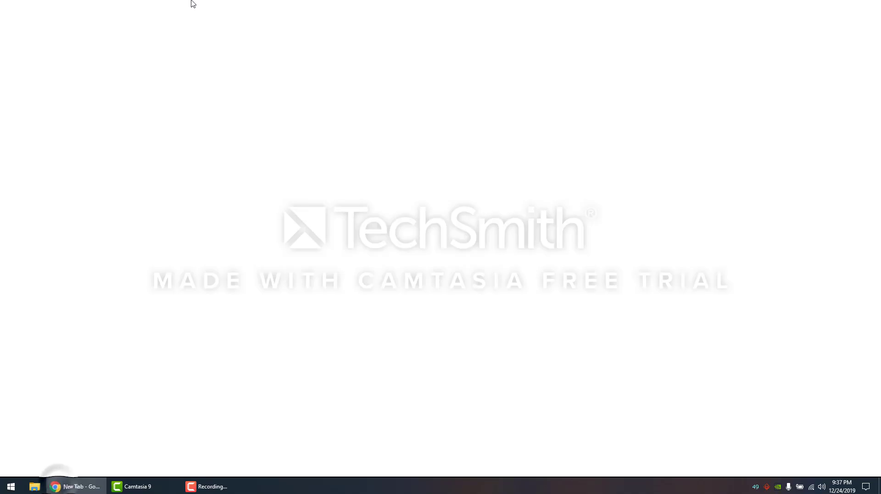
{"action": "type", "text": "gogole."}
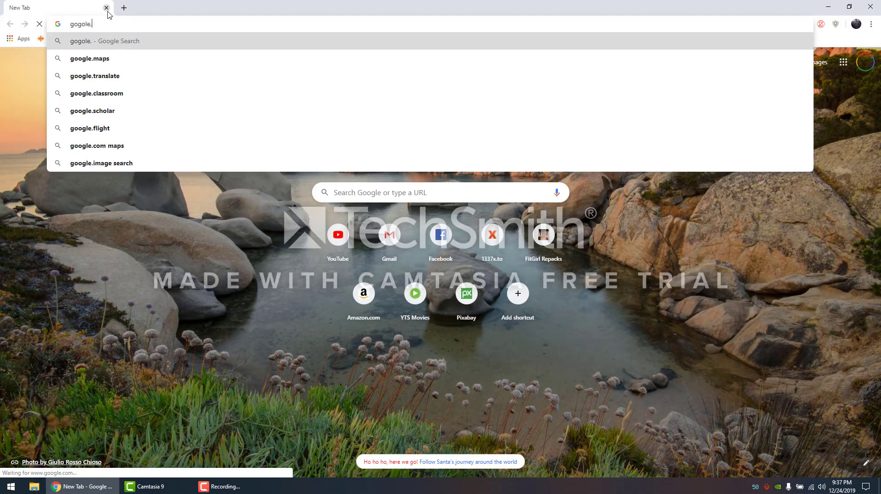
{"action": "key", "text": "BackSpace"}
{"action": "key", "text": "BackSpace"}
{"action": "type", "text": "ogle"}
{"action": "key", "text": "Return"}
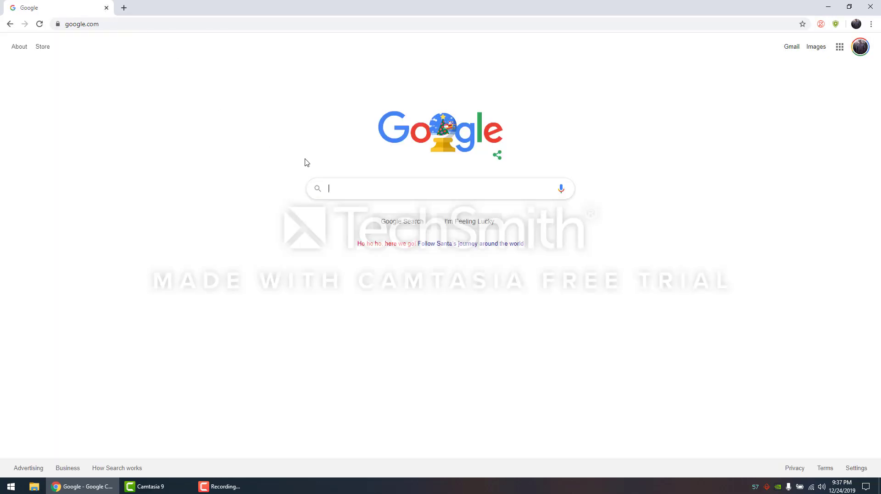
{"action": "type", "text": "throttl"}
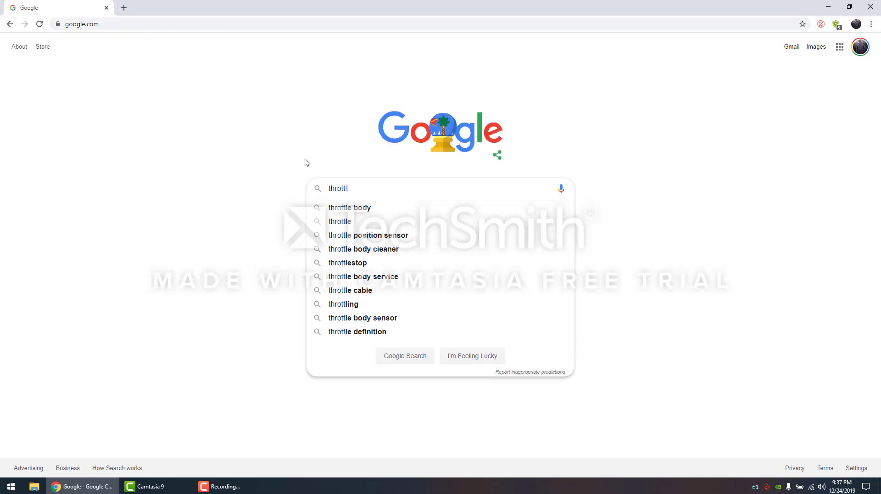
{"action": "type", "text": "estop"}
{"action": "key", "text": "Return"}
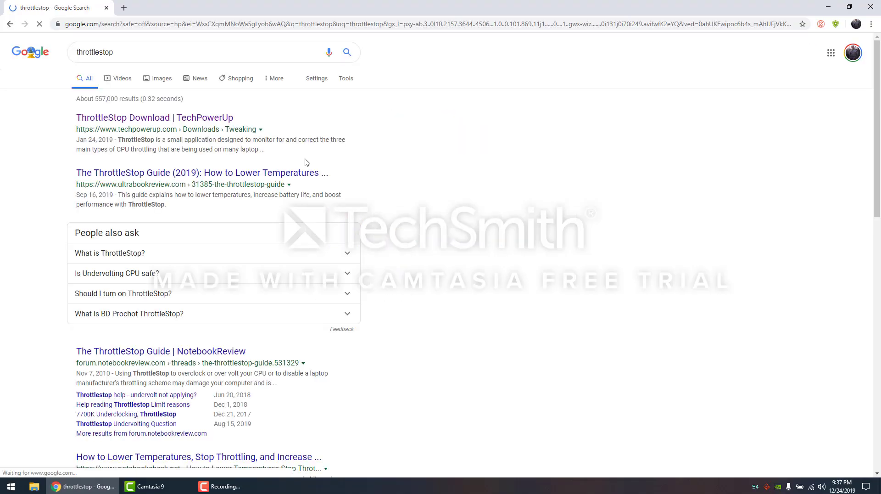
- Download the ThrottleStop 8.70.6 zip from TechPowerUp and open it
{"action": "left_click", "coordinate": [209, 119]}
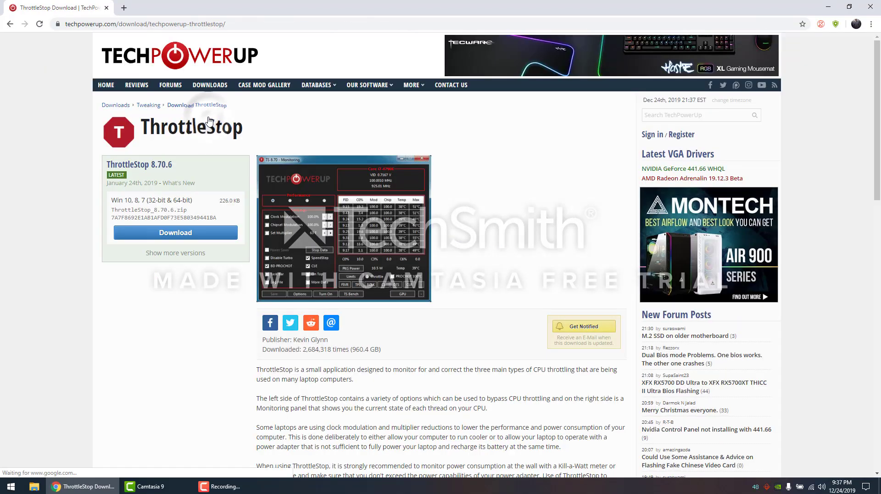
{"action": "left_click", "coordinate": [216, 242]}
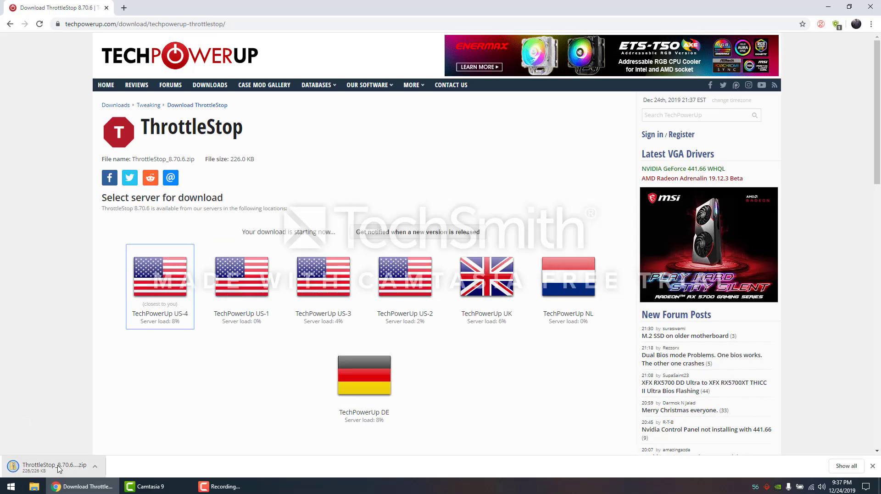
{"action": "left_click", "coordinate": [55, 466]}
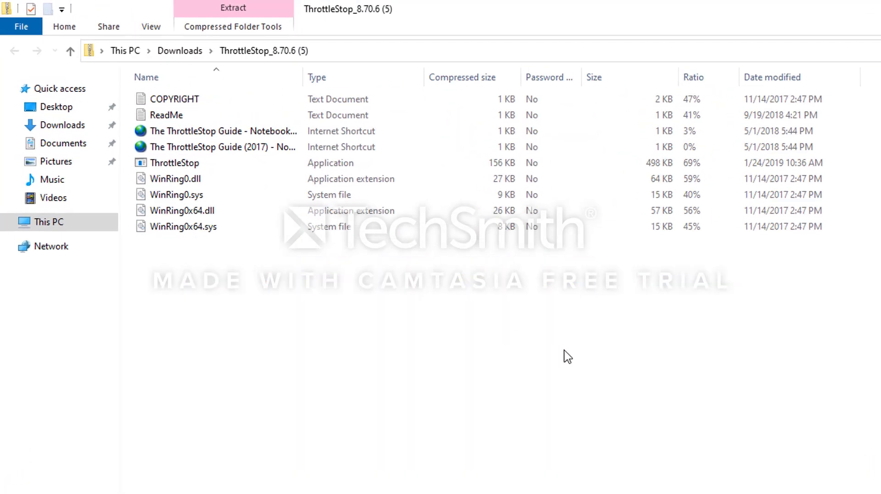
- Copy all nine files from the ThrottleStop archive
{"action": "left_click_drag", "start_coordinate": [517, 348], "coordinate": [127, 69]}
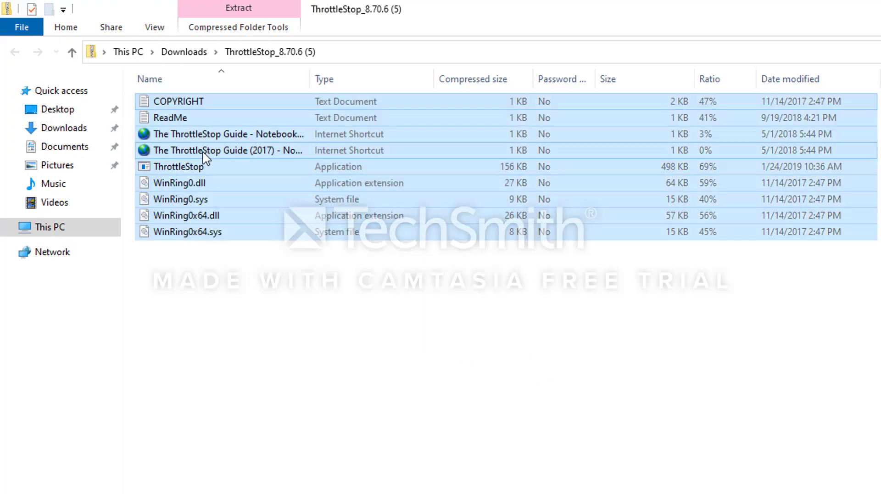
{"action": "right_click", "coordinate": [205, 151]}
{"action": "left_click", "coordinate": [259, 203]}
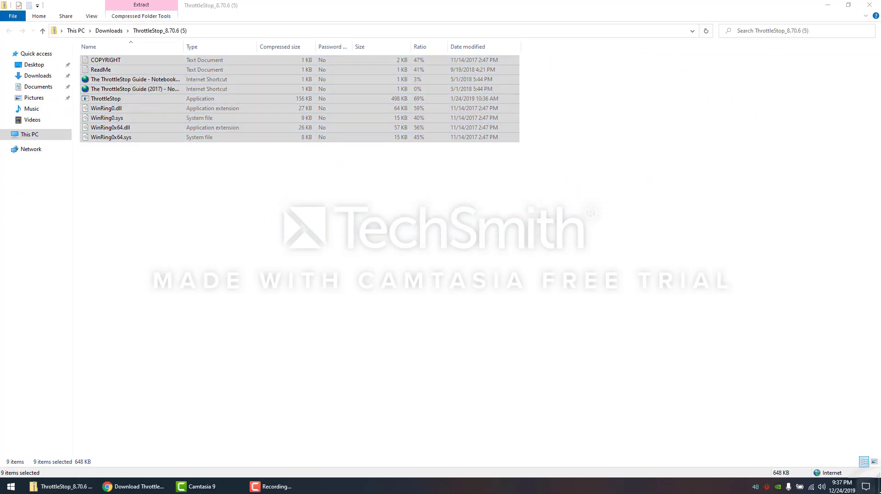
- Create a new folder named 'Throttlestop' on the desktop
{"action": "left_click", "coordinate": [865, 486]}
{"action": "left_click", "coordinate": [877, 488]}
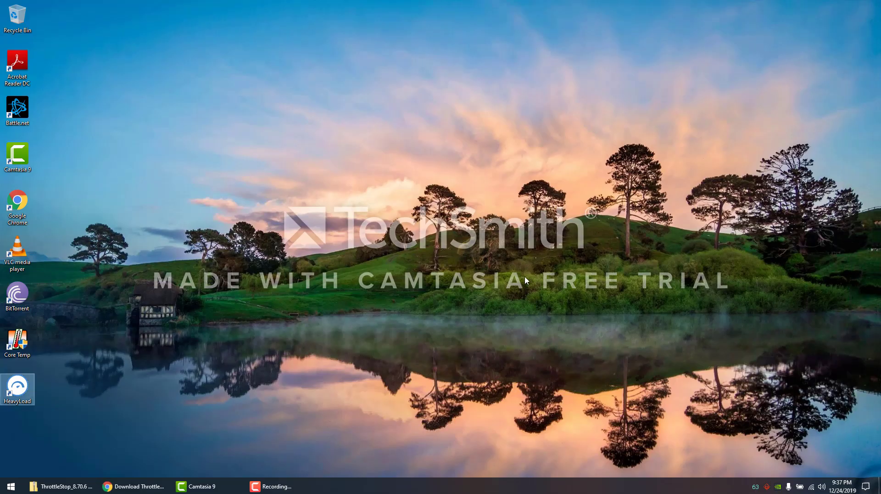
{"action": "right_click", "coordinate": [259, 185]}
{"action": "mouse_move", "coordinate": [334, 257]}
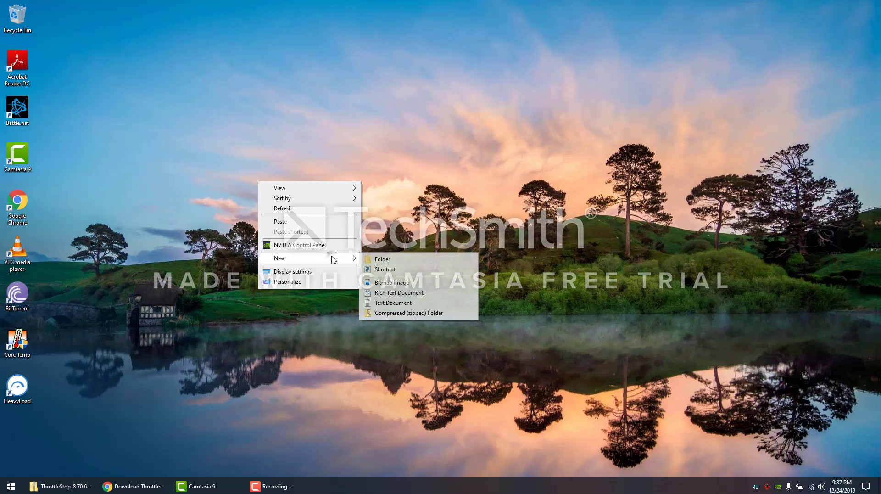
{"action": "left_click", "coordinate": [393, 260]}
{"action": "type", "text": "Thrott"}
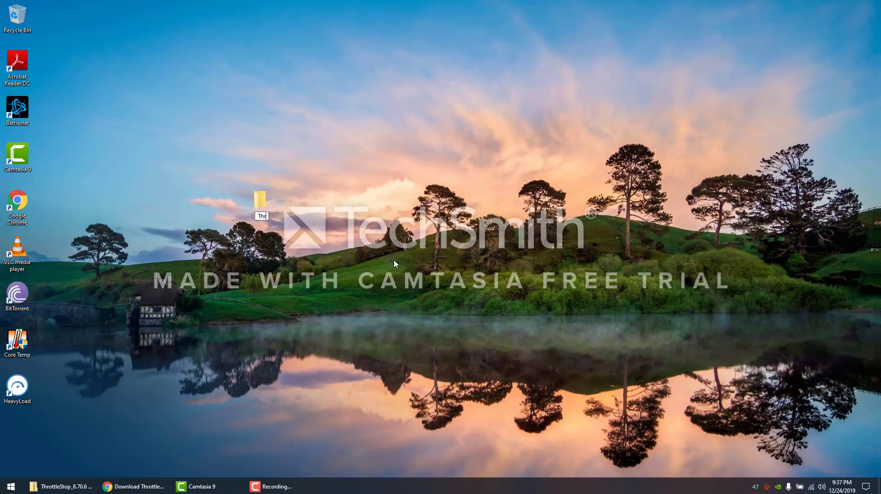
{"action": "type", "text": "lestop"}
{"action": "key", "text": "Return"}
- Paste the ThrottleStop files into the Throttlestop folder, then close Explorer and Chrome
{"action": "double_click", "coordinate": [258, 203]}
{"action": "right_click", "coordinate": [152, 113]}
{"action": "left_click", "coordinate": [199, 174]}
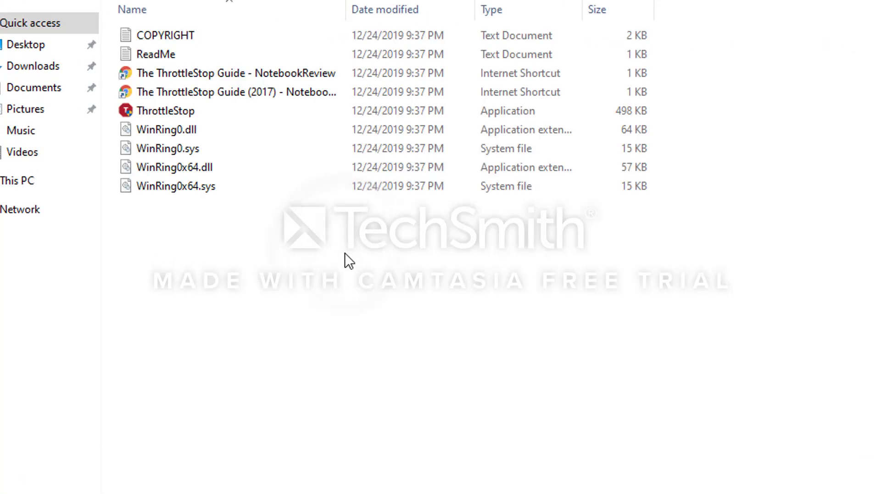
{"action": "key", "text": "alt+F4"}
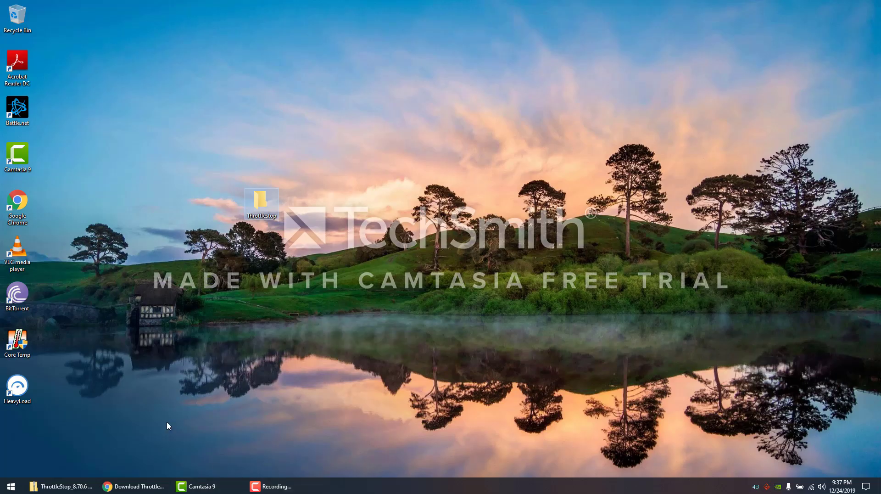
{"action": "key", "text": "alt+Tab"}
{"action": "key", "text": "alt+F4"}
- Launch ThrottleStop.exe from the Throttlestop folder, accepting the risk warning and HWiNFO notice
{"action": "double_click", "coordinate": [251, 212]}
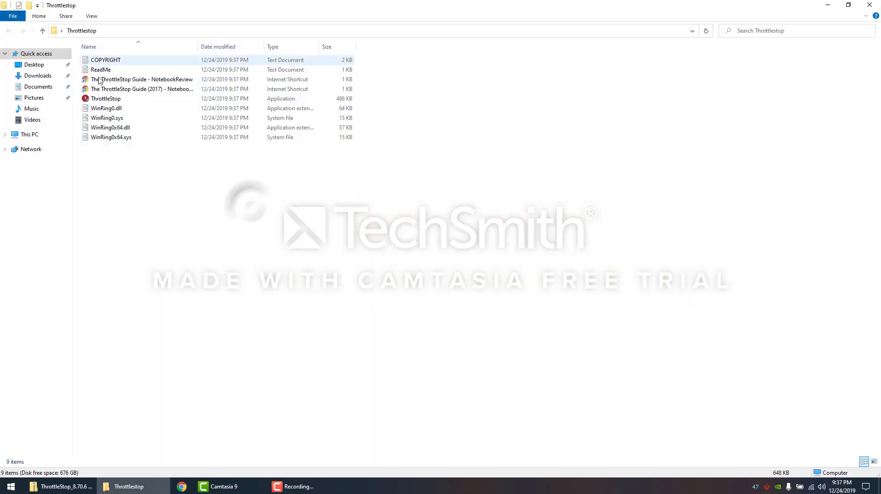
{"action": "double_click", "coordinate": [110, 99]}
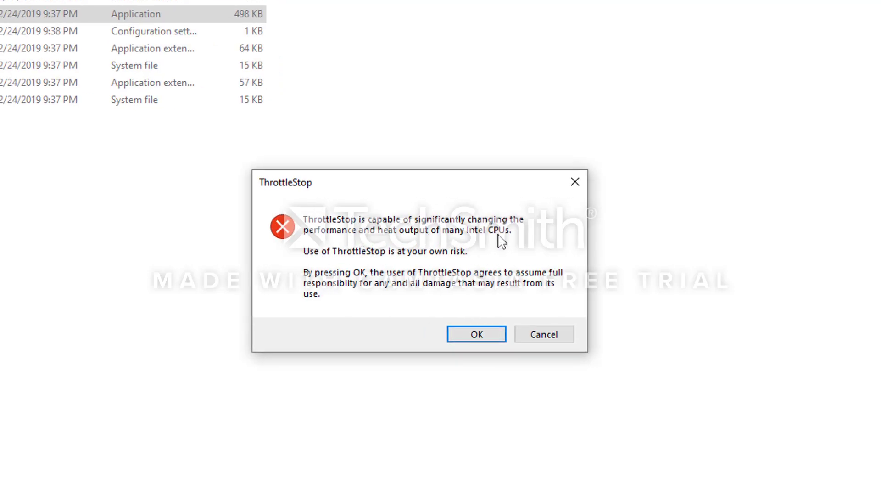
{"action": "left_click", "coordinate": [477, 336]}
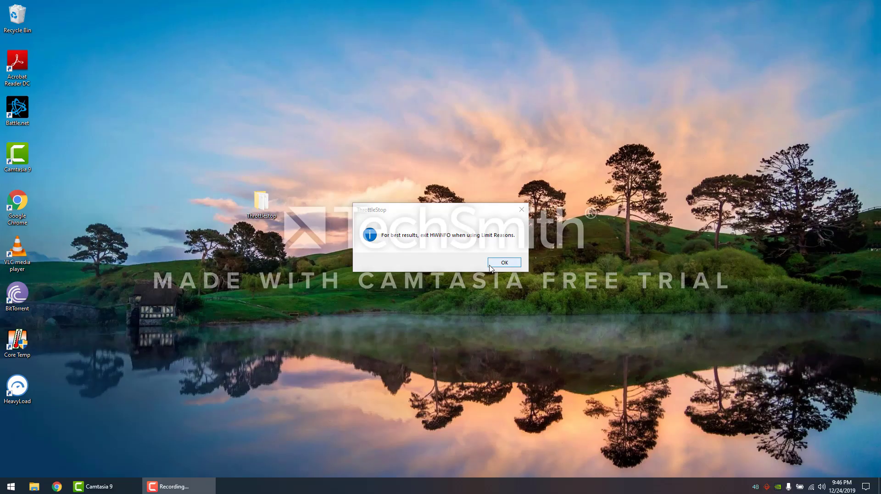
{"action": "left_click", "coordinate": [490, 265]}
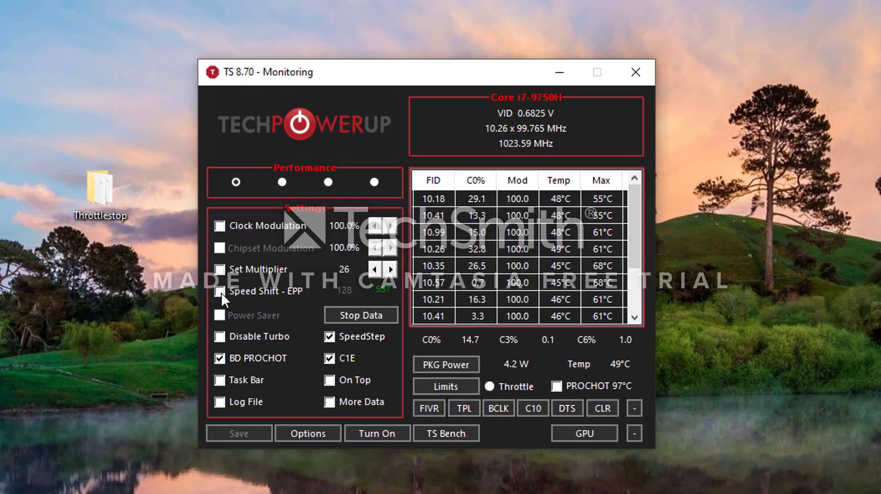
- Enable Speed Shift with EPP 0, turn off BD PROCHOT, and save
{"action": "left_click", "coordinate": [220, 291]}
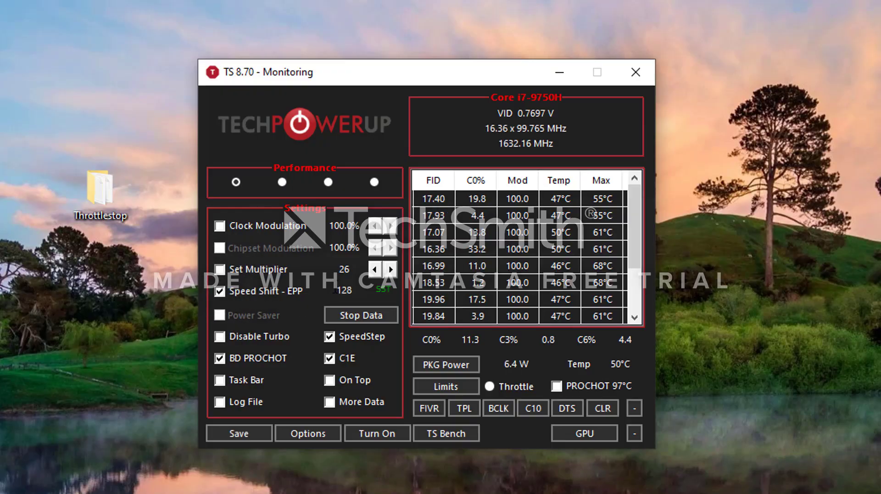
{"action": "left_click_drag", "start_coordinate": [334, 290], "coordinate": [380, 294]}
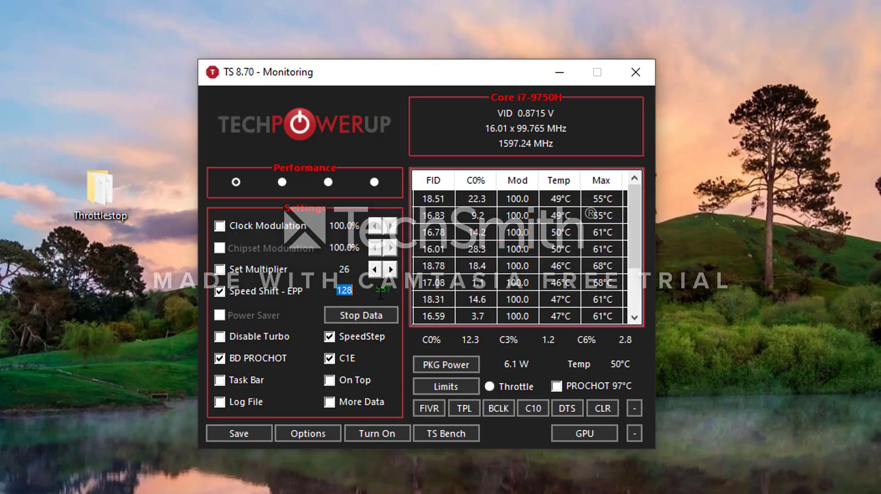
{"action": "type", "text": "0"}
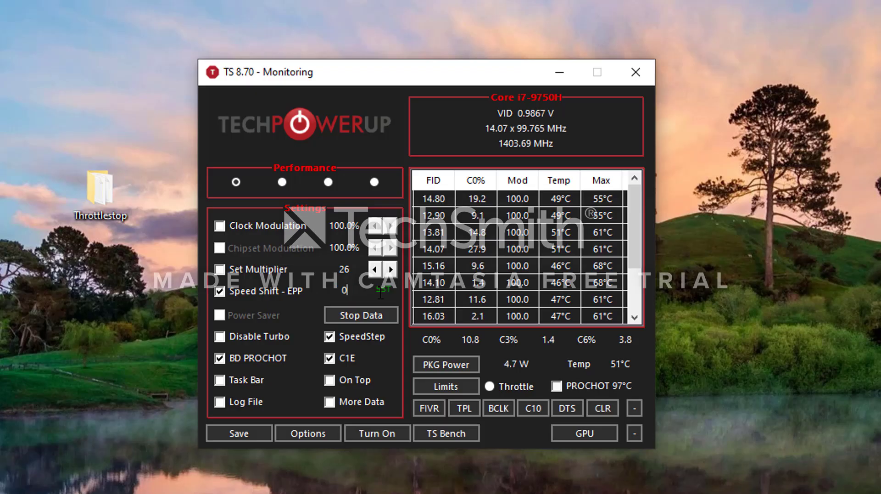
{"action": "left_click", "coordinate": [220, 357]}
{"action": "left_click", "coordinate": [243, 434]}
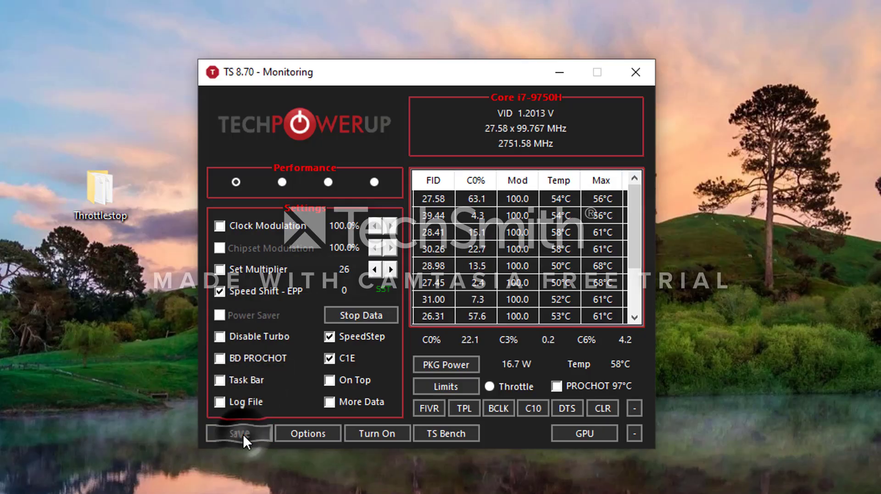
- In FIVR, lower the turbo ratio limits to 34 and apply with 'OK - Save voltages immediately'
{"action": "left_click", "coordinate": [429, 408]}
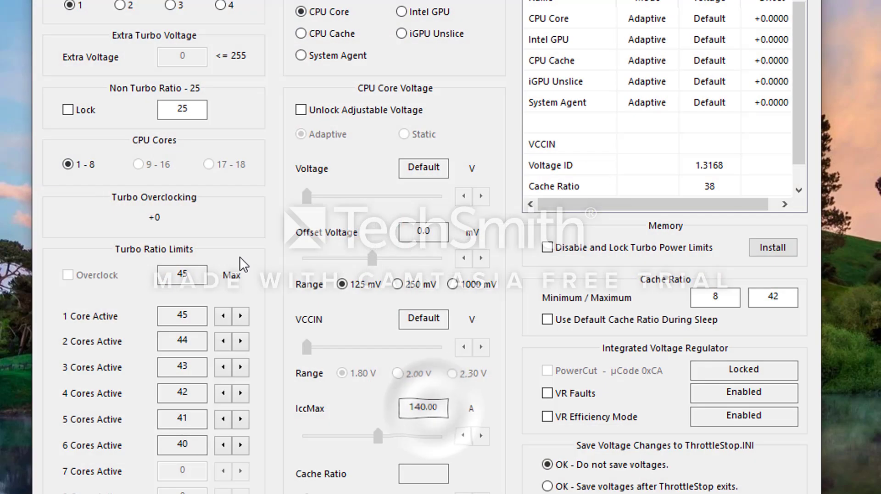
{"action": "left_click", "coordinate": [224, 320]}
{"action": "left_click", "coordinate": [224, 319]}
{"action": "left_click", "coordinate": [224, 320]}
{"action": "left_click", "coordinate": [224, 319]}
{"action": "left_click", "coordinate": [223, 320]}
{"action": "left_click", "coordinate": [223, 319]}
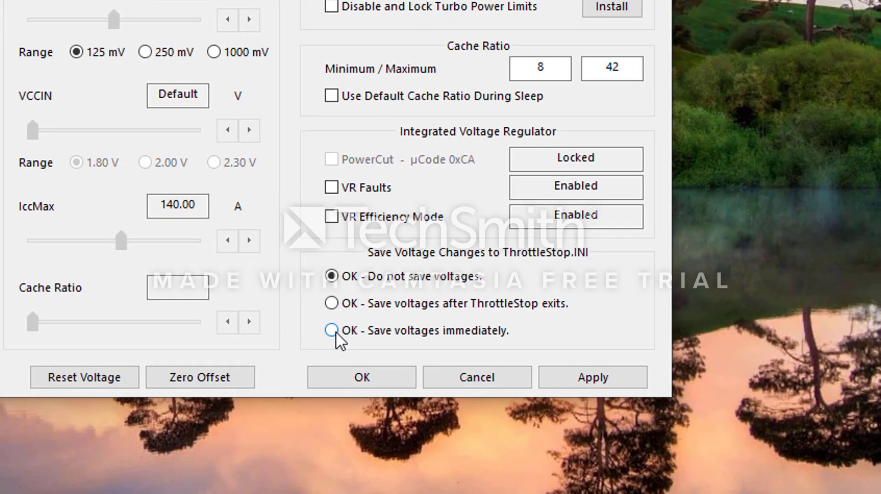
{"action": "left_click", "coordinate": [507, 480]}
{"action": "left_click", "coordinate": [616, 380]}
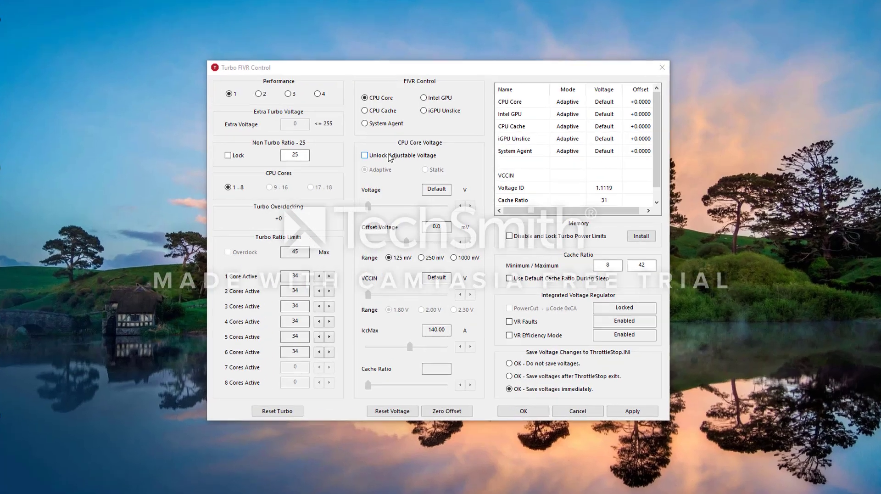
- Unlock adjustable CPU Core voltage and set its offset to -145.5 mV on the 250 mV range
{"action": "left_click", "coordinate": [394, 158]}
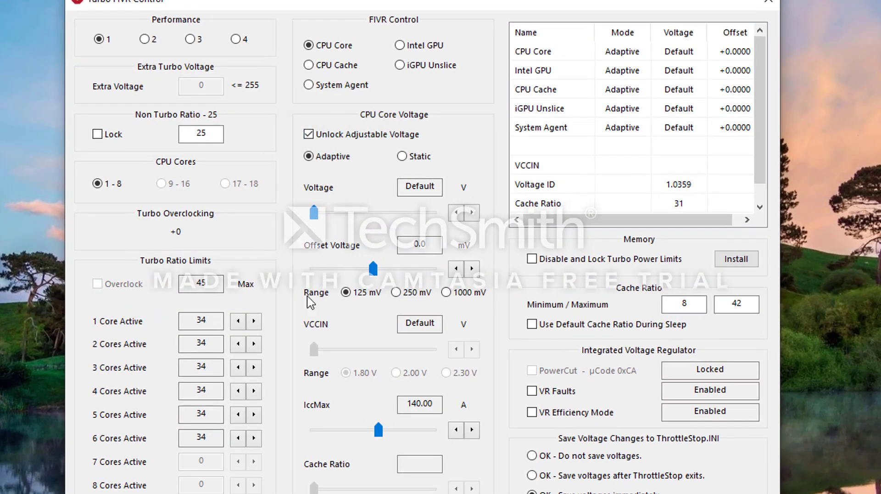
{"action": "left_click", "coordinate": [400, 293]}
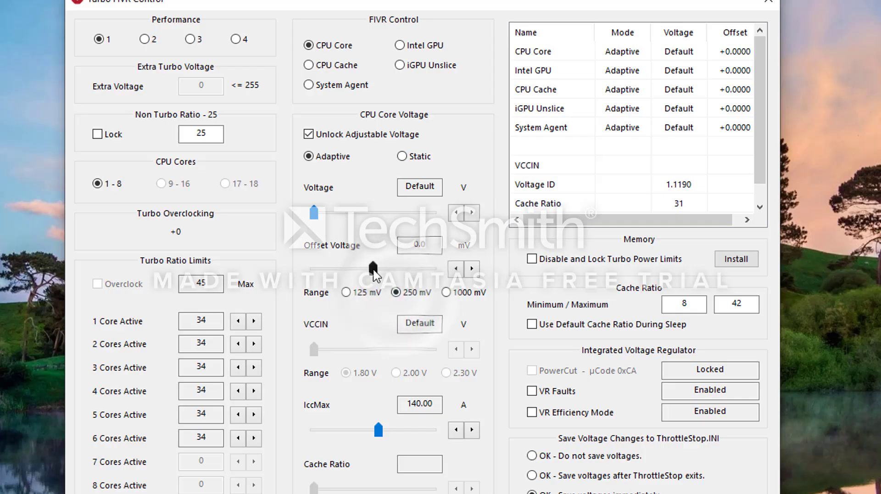
{"action": "left_click_drag", "start_coordinate": [373, 268], "coordinate": [348, 274]}
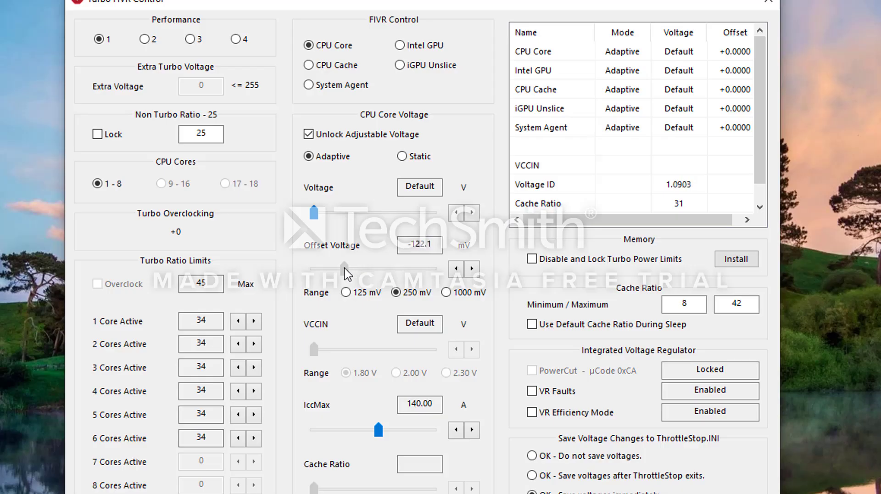
{"action": "left_click_drag", "start_coordinate": [344, 269], "coordinate": [345, 269]}
{"action": "key", "text": "Left"}
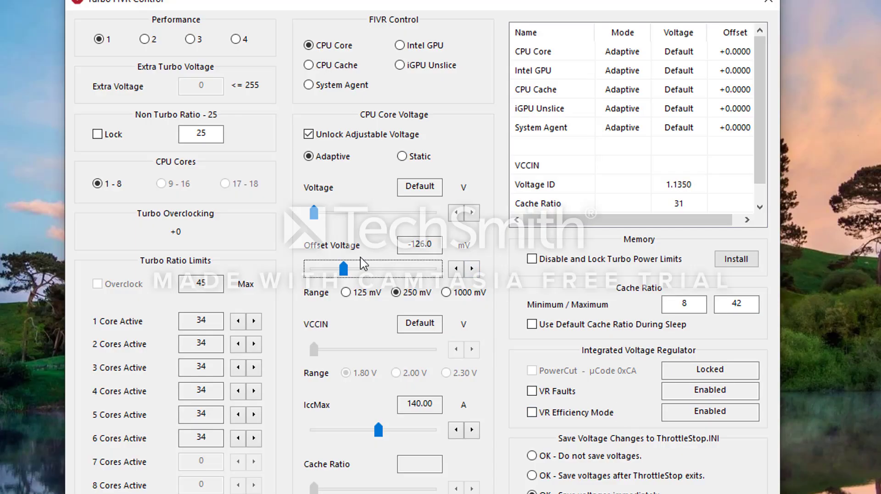
{"action": "key", "text": "Left"}
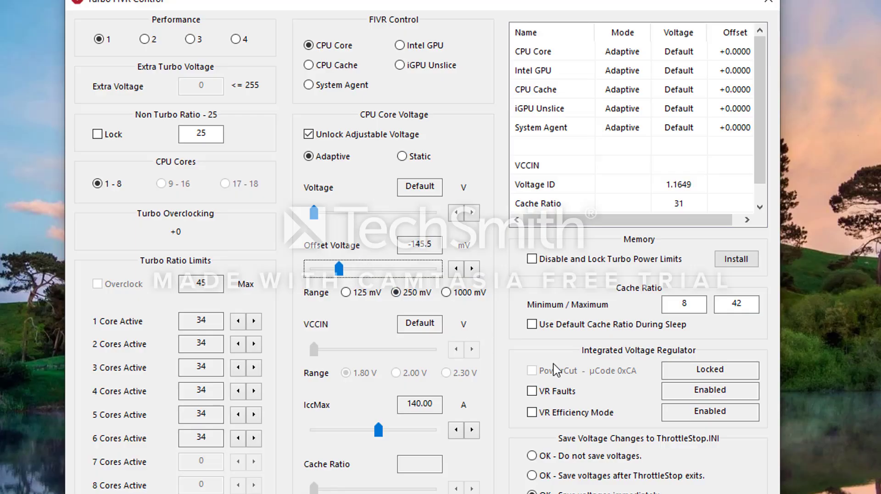
- Apply the core offset, give CPU Cache the same -145.5 mV offset, and close the FIVR window
{"action": "left_click", "coordinate": [710, 489]}
{"action": "left_click", "coordinate": [344, 68]}
{"action": "left_click", "coordinate": [359, 135]}
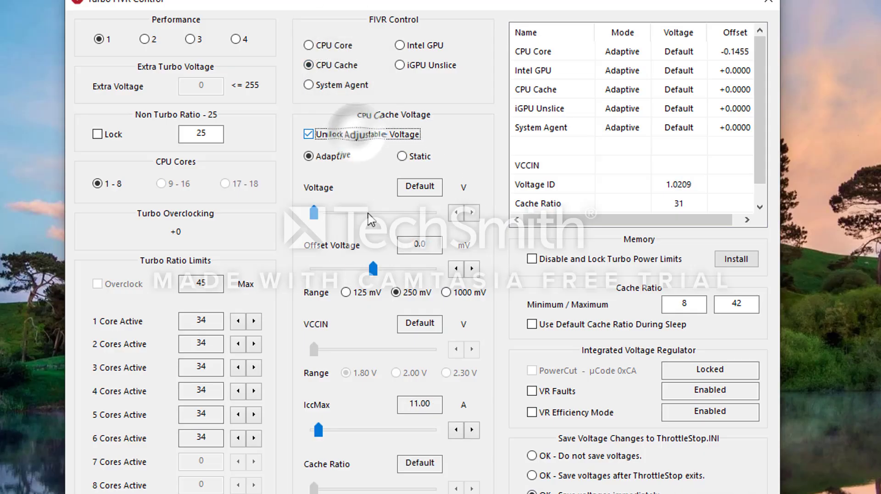
{"action": "left_click_drag", "start_coordinate": [377, 268], "coordinate": [348, 269]}
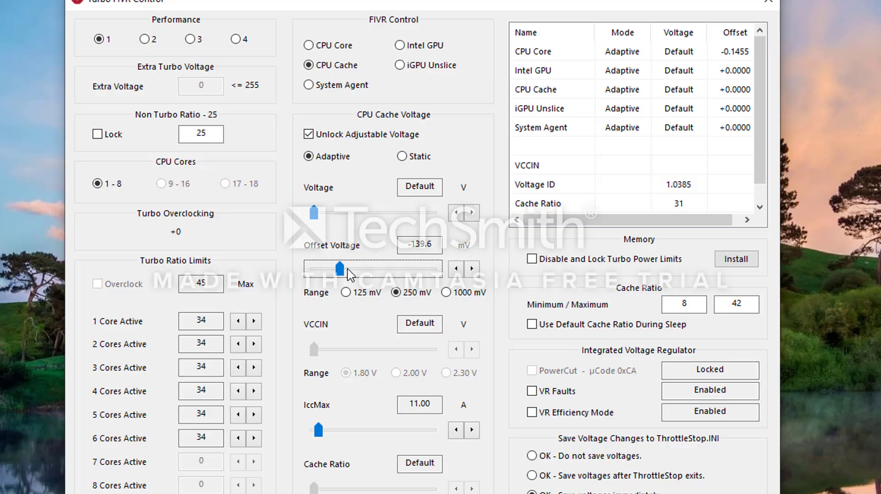
{"action": "left_click", "coordinate": [718, 493]}
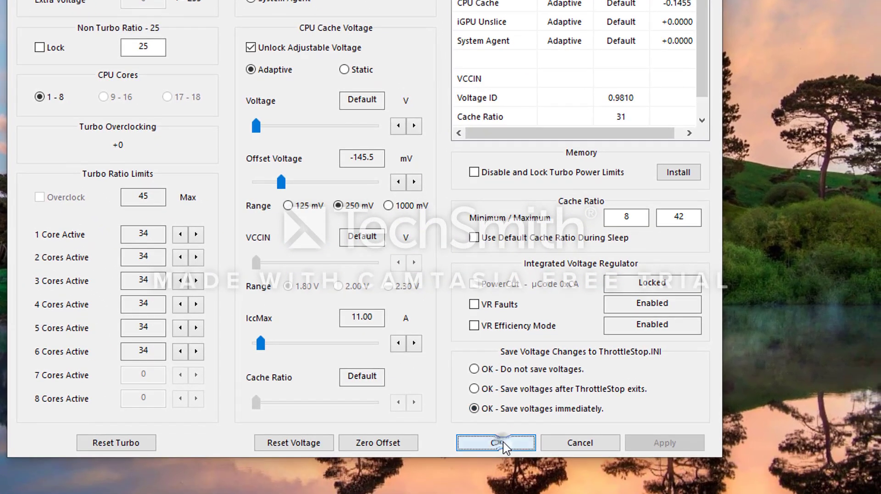
{"action": "left_click", "coordinate": [503, 443]}
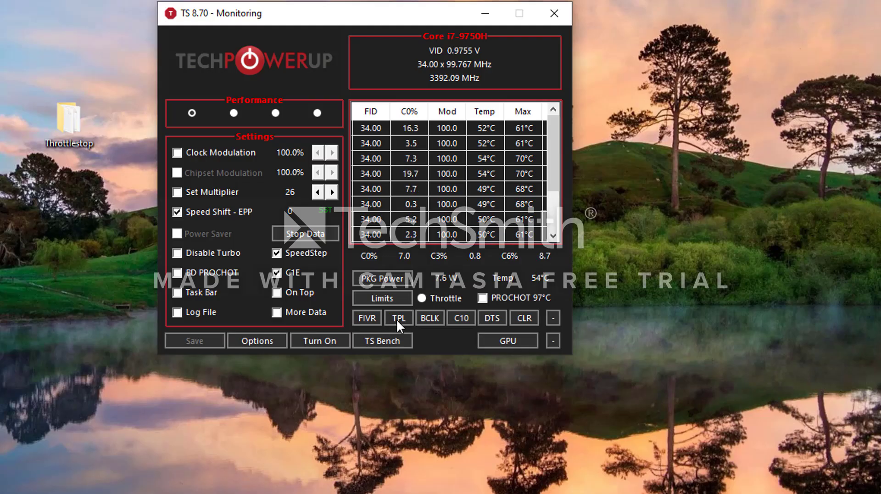
- In TPL, change long power 45 and short power 90 to 24, and Speed Shift Max to 34
{"action": "left_click", "coordinate": [399, 317]}
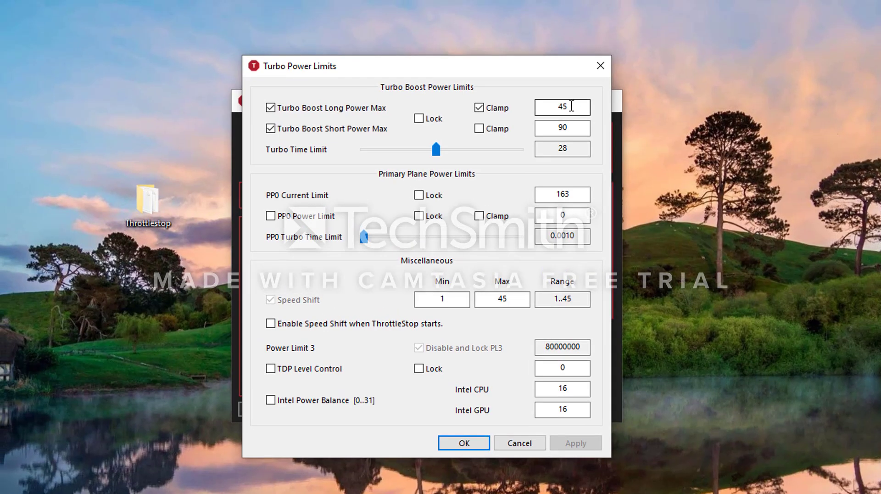
{"action": "double_click", "coordinate": [570, 106]}
{"action": "type", "text": "24"}
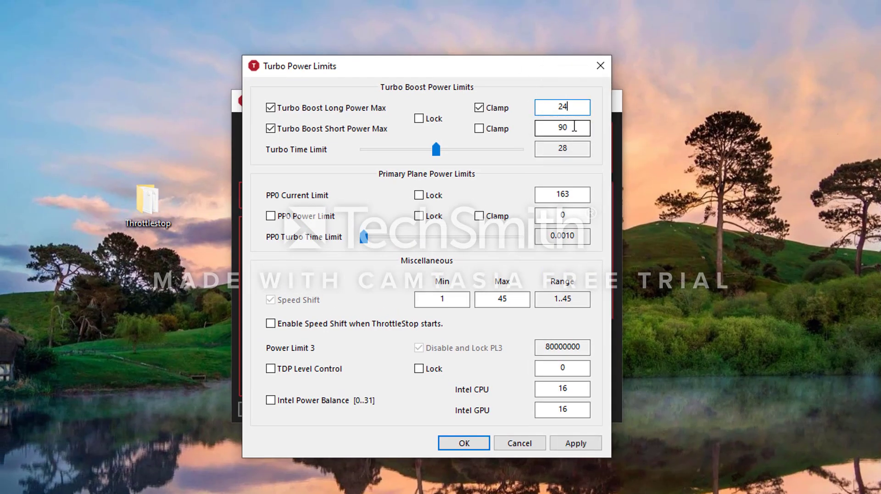
{"action": "double_click", "coordinate": [579, 128]}
{"action": "type", "text": "24"}
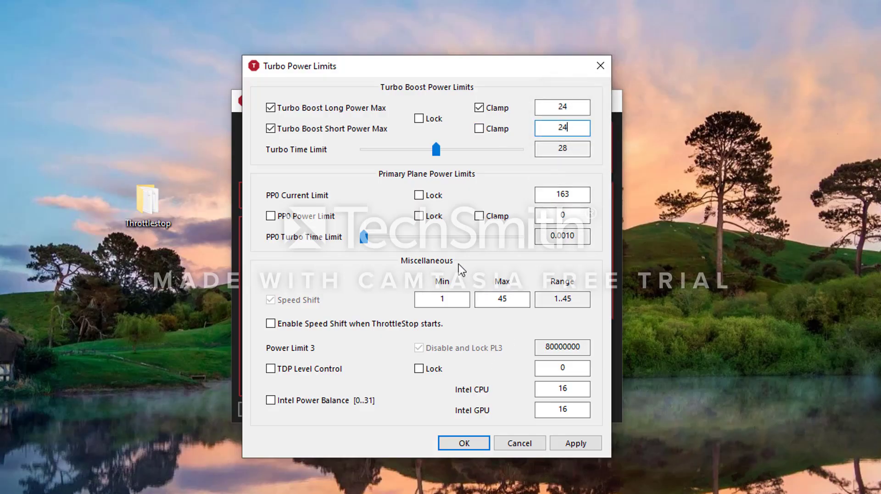
{"action": "double_click", "coordinate": [508, 298]}
{"action": "type", "text": "34"}
{"action": "left_click", "coordinate": [571, 444]}
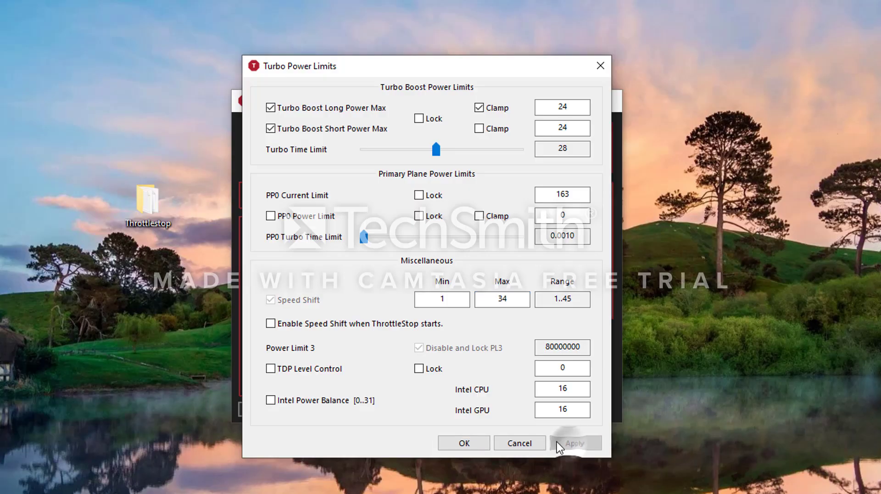
{"action": "left_click", "coordinate": [464, 442]}
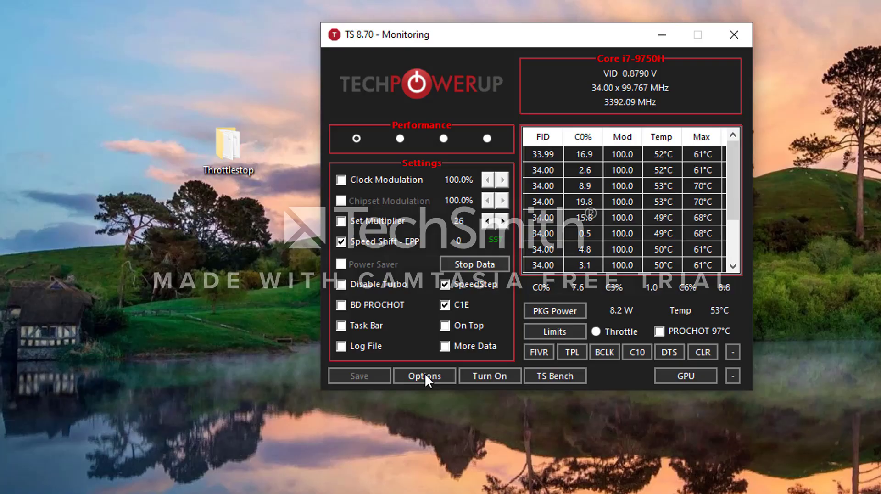
- Enable Start Minimized and Minimize on Close in ThrottleStop's Options
{"action": "left_click", "coordinate": [425, 374]}
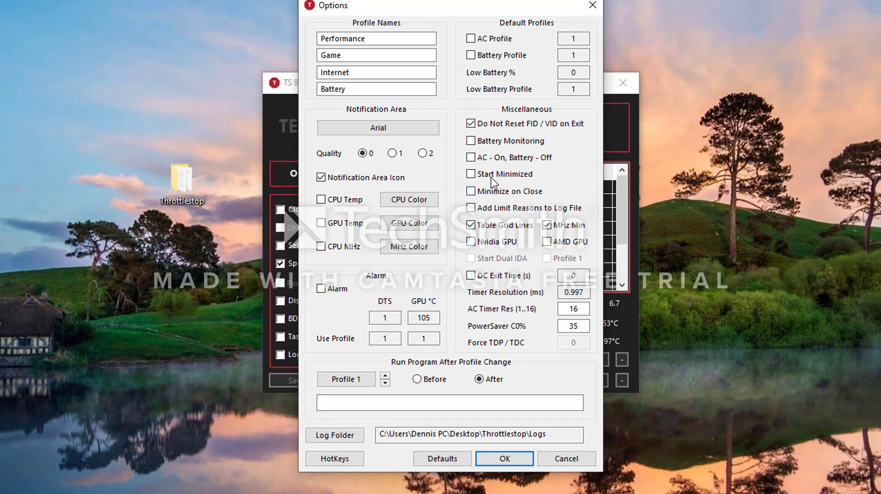
{"action": "left_click", "coordinate": [491, 175]}
{"action": "left_click", "coordinate": [497, 191]}
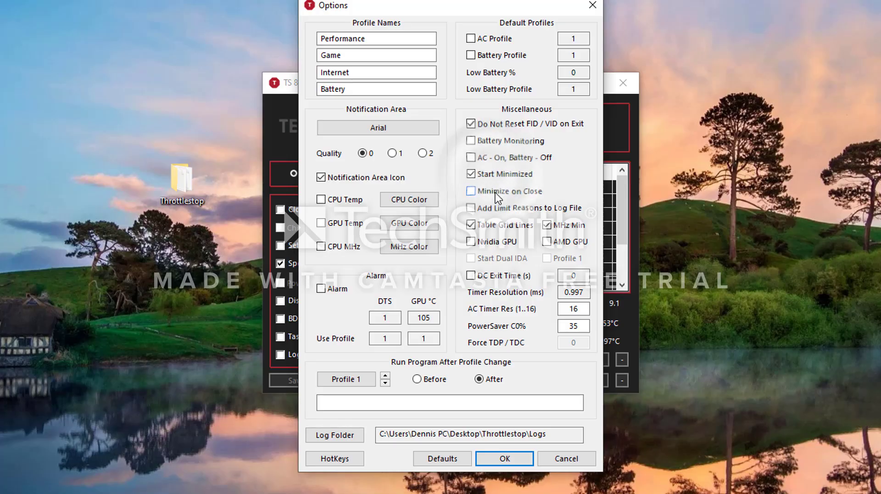
{"action": "left_click", "coordinate": [505, 458]}
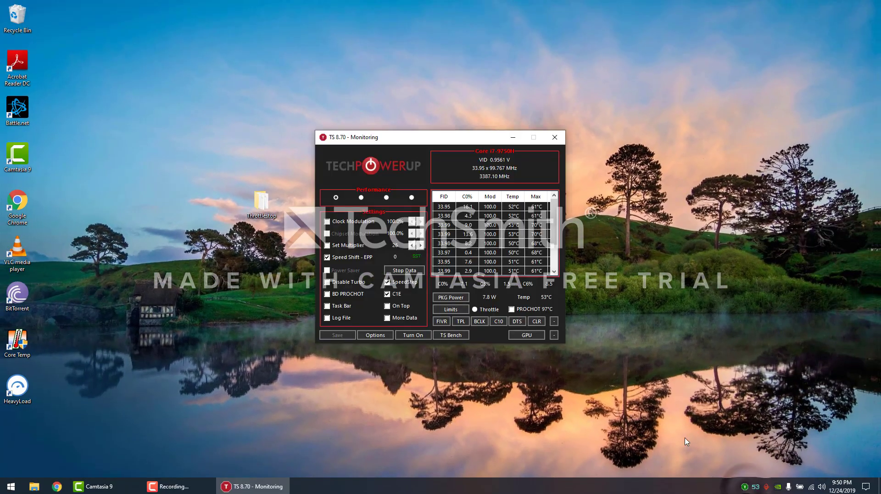
- Launch HeavyLoad from the desktop and start its CPU stress test
{"action": "double_click", "coordinate": [24, 386]}
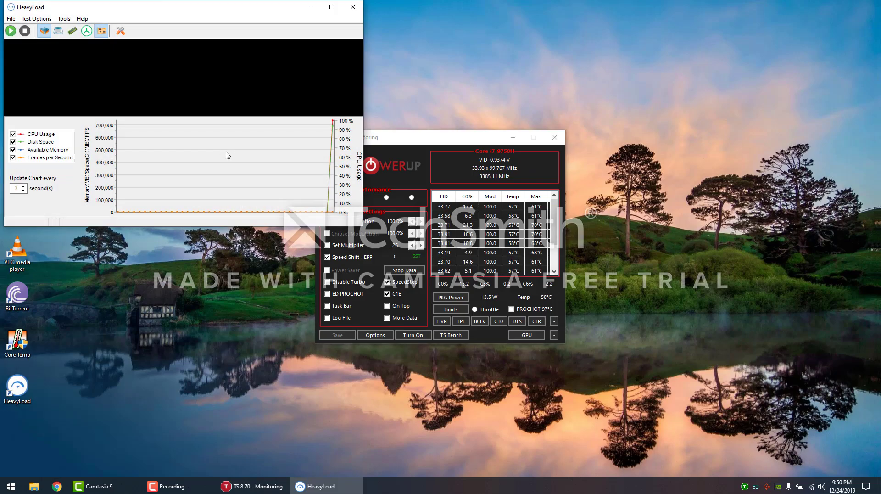
{"action": "left_click", "coordinate": [21, 31]}
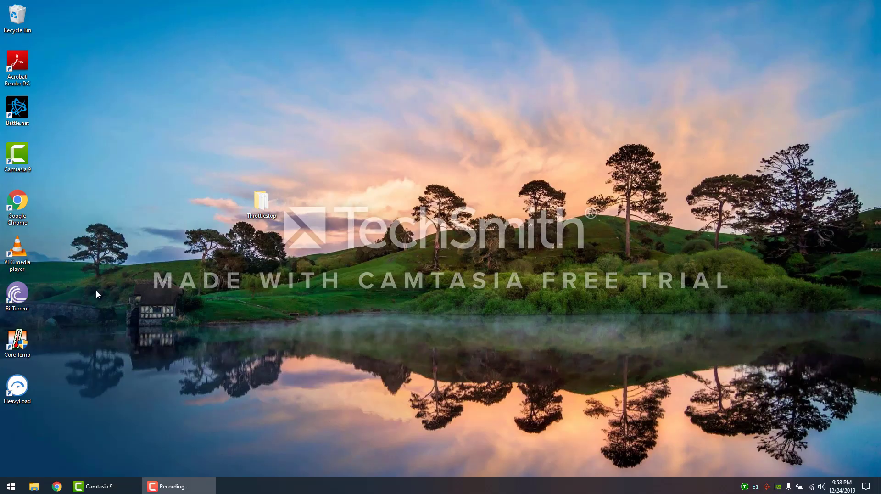
- Search the Start menu for 'task' and launch Task Scheduler
{"action": "left_click", "coordinate": [11, 487]}
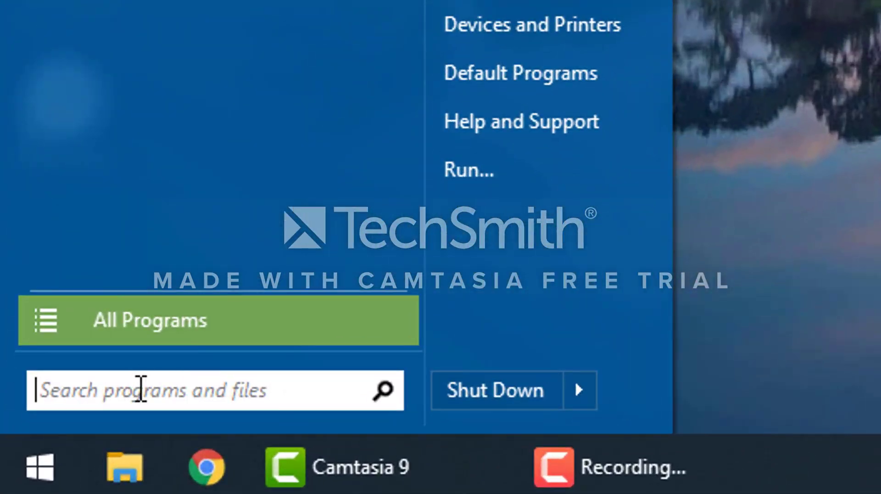
{"action": "type", "text": "task"}
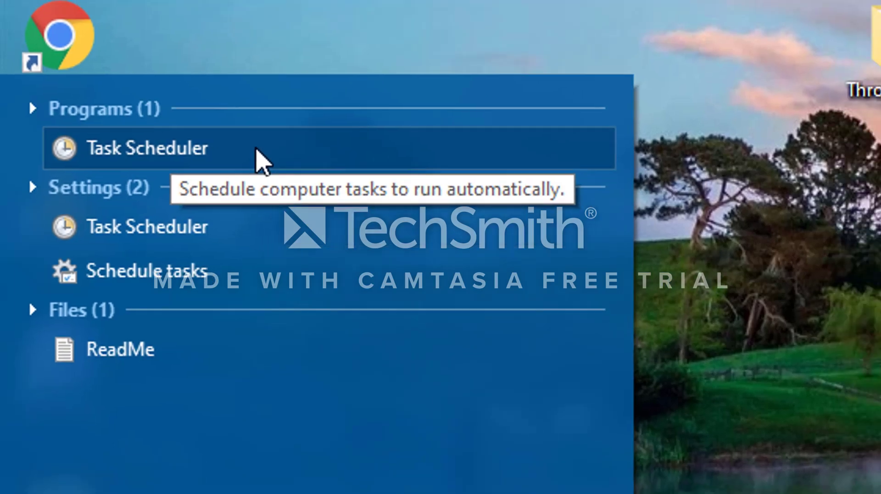
{"action": "left_click", "coordinate": [256, 148]}
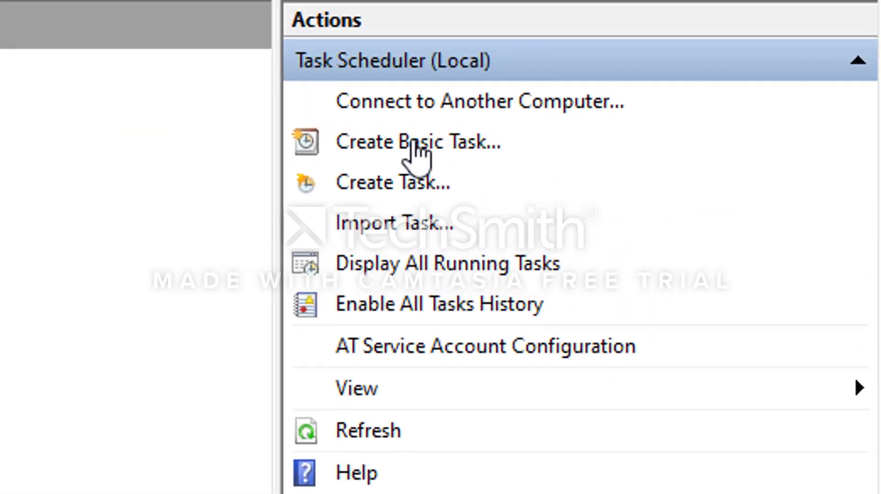
- Create a basic task named 'Throttlestop' triggered when the user logs on
{"action": "left_click", "coordinate": [414, 144]}
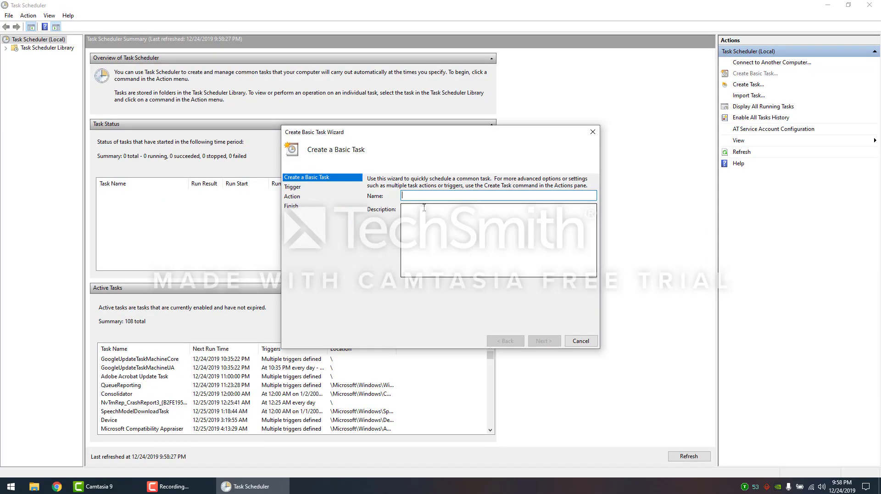
{"action": "type", "text": "Th"}
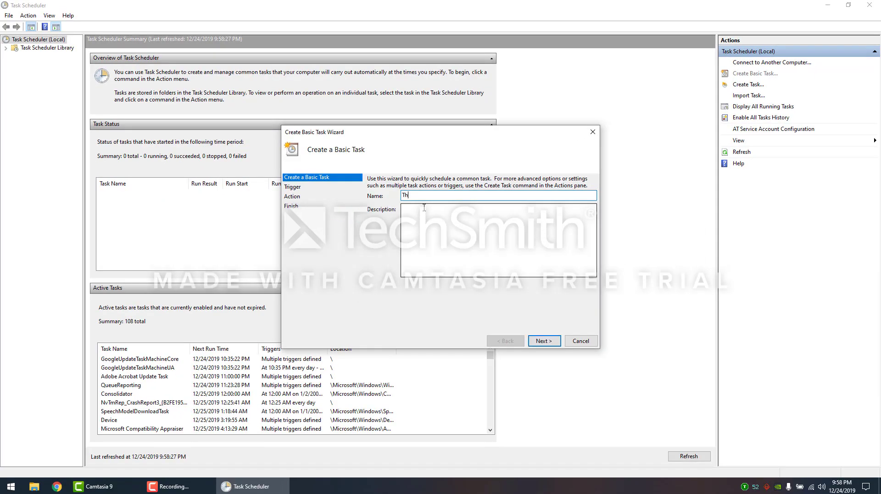
{"action": "type", "text": "rottlestop"}
{"action": "left_click", "coordinate": [542, 340]}
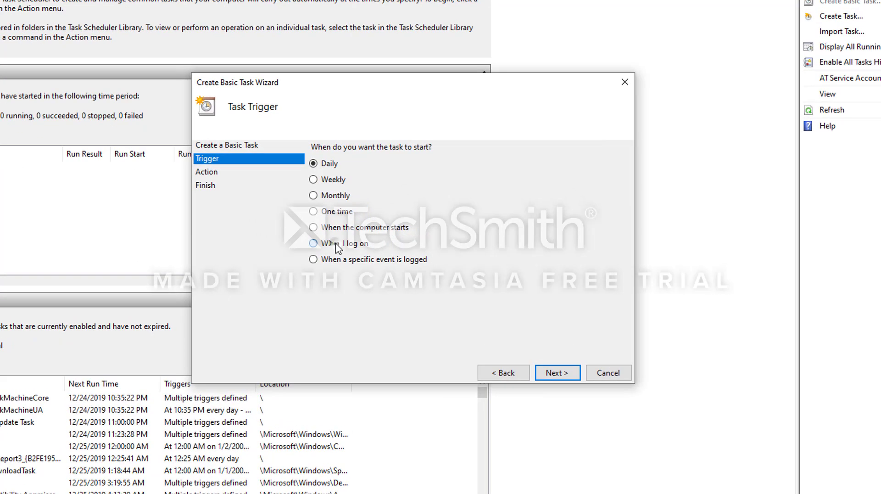
{"action": "left_click", "coordinate": [366, 246]}
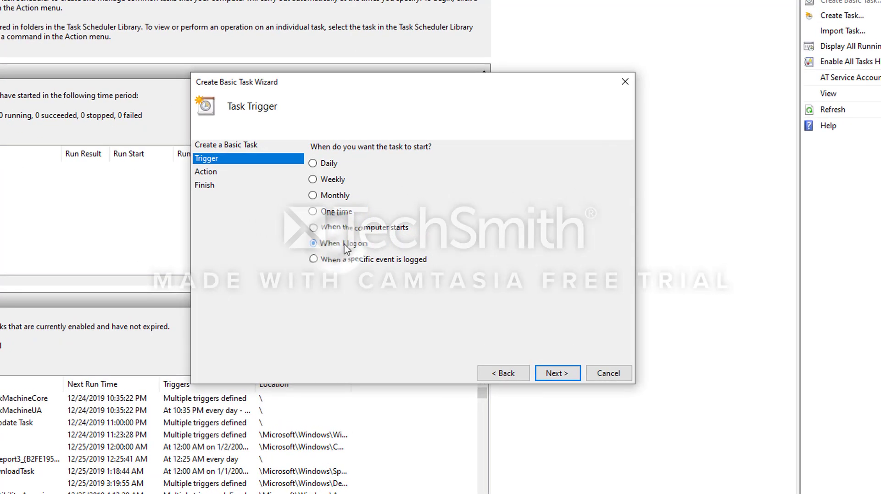
{"action": "left_click", "coordinate": [558, 373]}
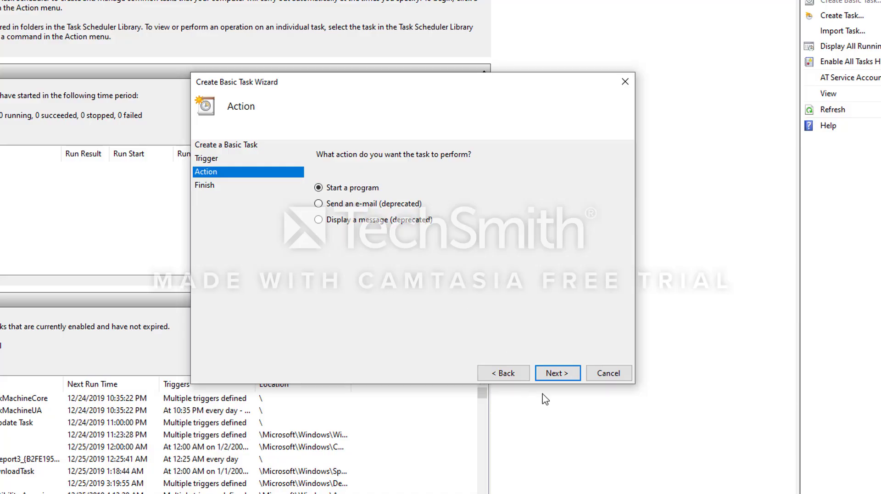
- Set the task to start ThrottleStop.exe, with its Properties opening on Finish
{"action": "left_click", "coordinate": [541, 377]}
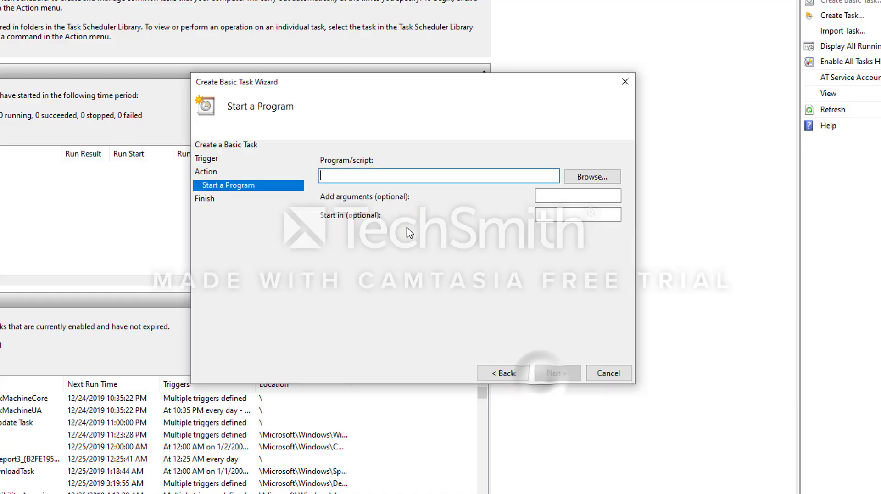
{"action": "left_click", "coordinate": [591, 178]}
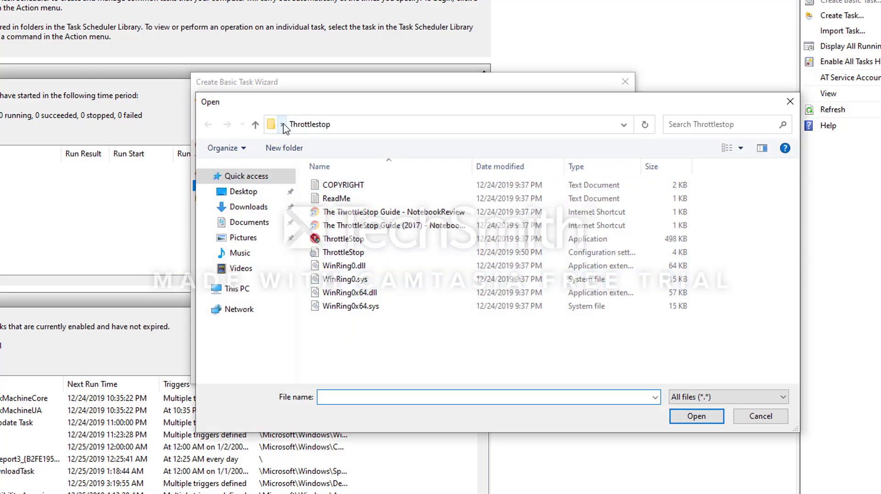
{"action": "left_click", "coordinate": [357, 240]}
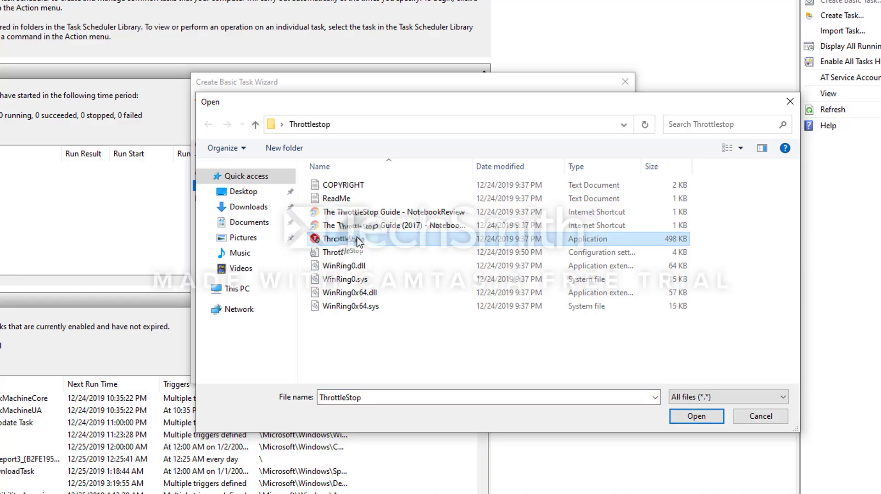
{"action": "double_click", "coordinate": [357, 240]}
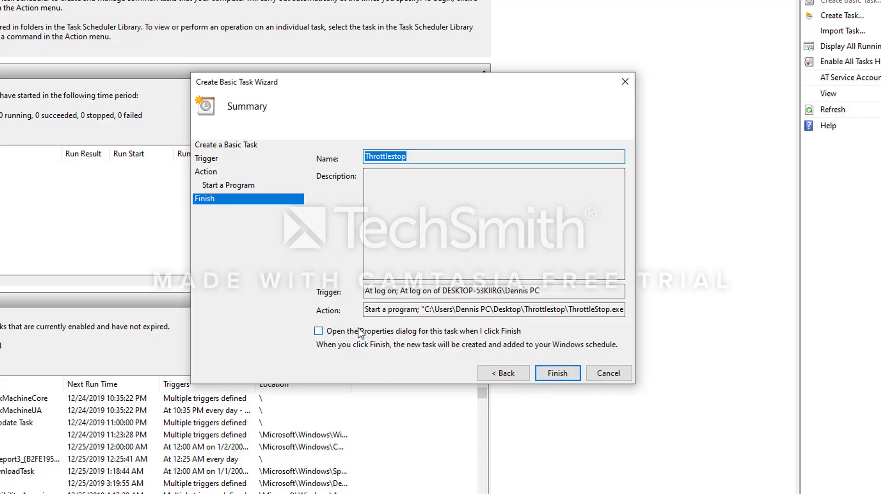
{"action": "left_click", "coordinate": [318, 332]}
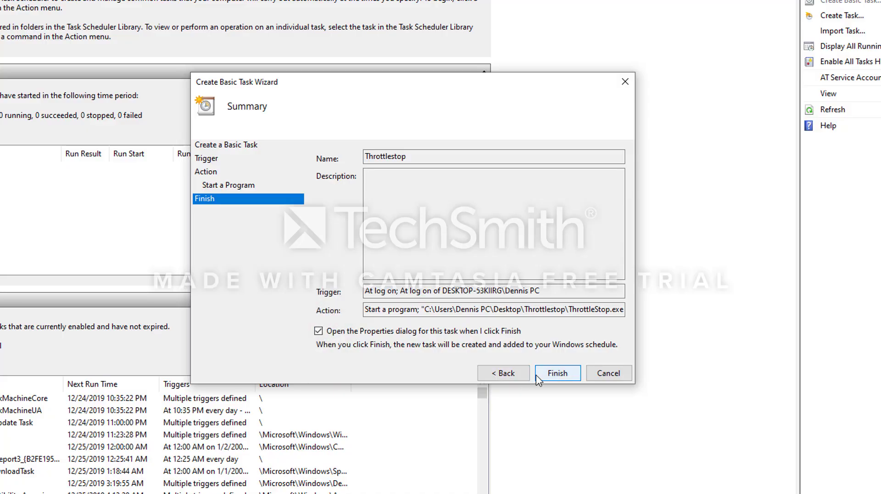
- Finish the Throttlestop task and make it run with highest privileges
{"action": "left_click", "coordinate": [558, 371]}
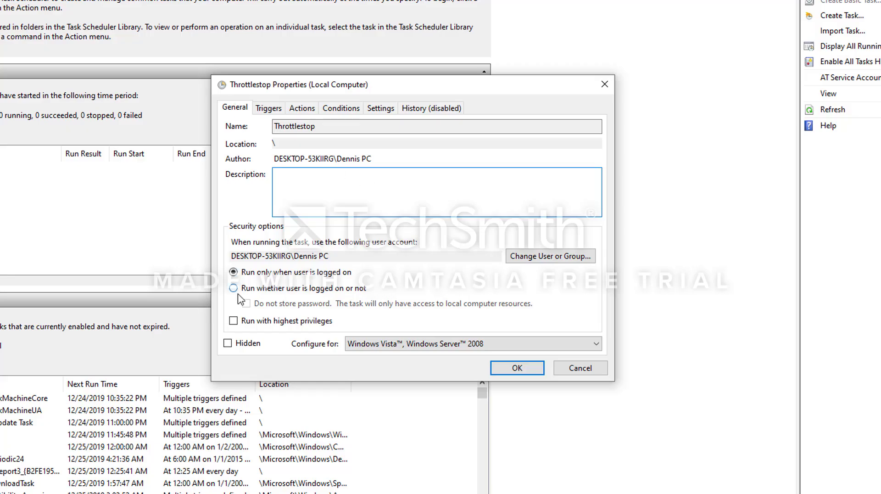
{"action": "left_click", "coordinate": [234, 321]}
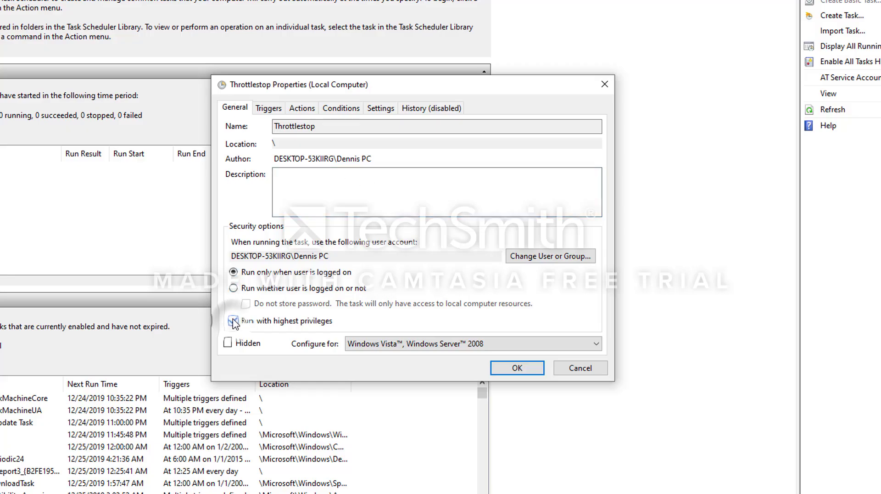
{"action": "left_click", "coordinate": [260, 112]}
{"action": "left_click", "coordinate": [296, 108]}
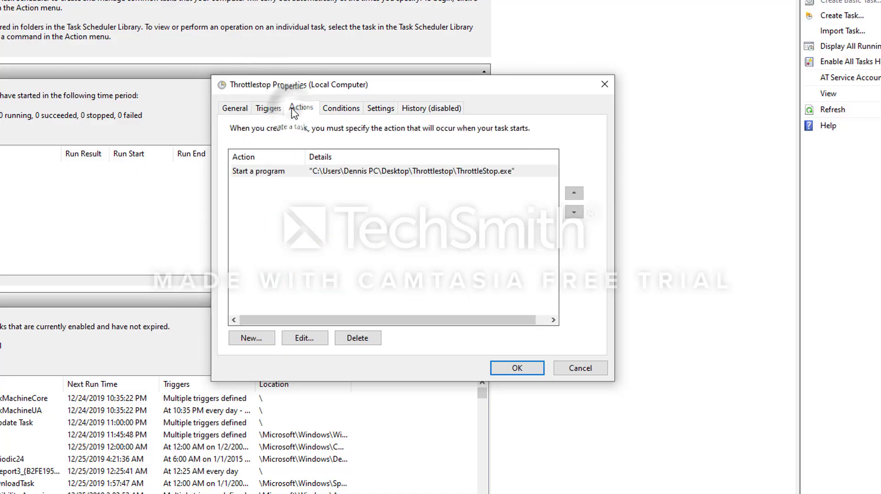
- Clear the AC power conditions, the run time limit and the force-stop option, then save
{"action": "left_click", "coordinate": [339, 110]}
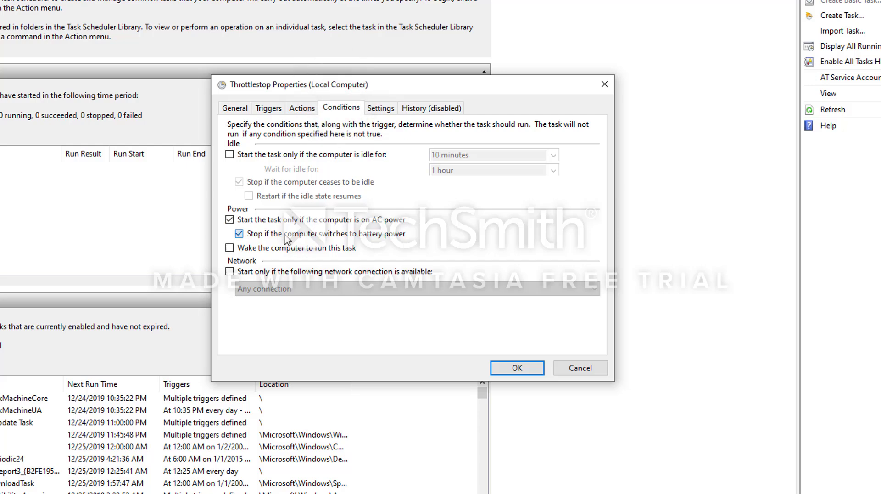
{"action": "left_click", "coordinate": [239, 233]}
{"action": "left_click", "coordinate": [230, 221]}
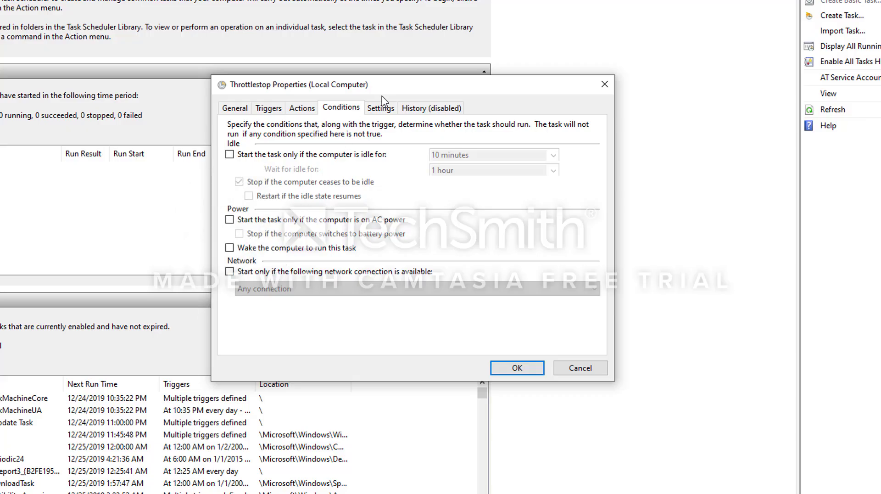
{"action": "left_click", "coordinate": [386, 110]}
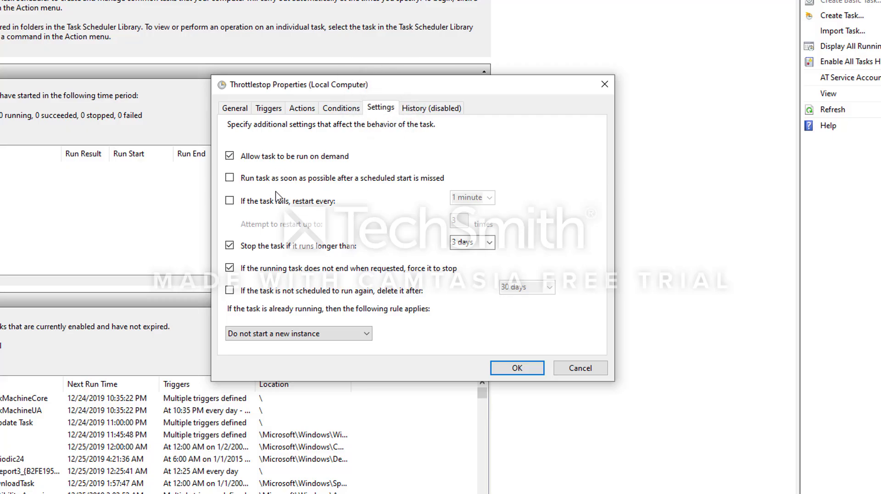
{"action": "left_click", "coordinate": [231, 246]}
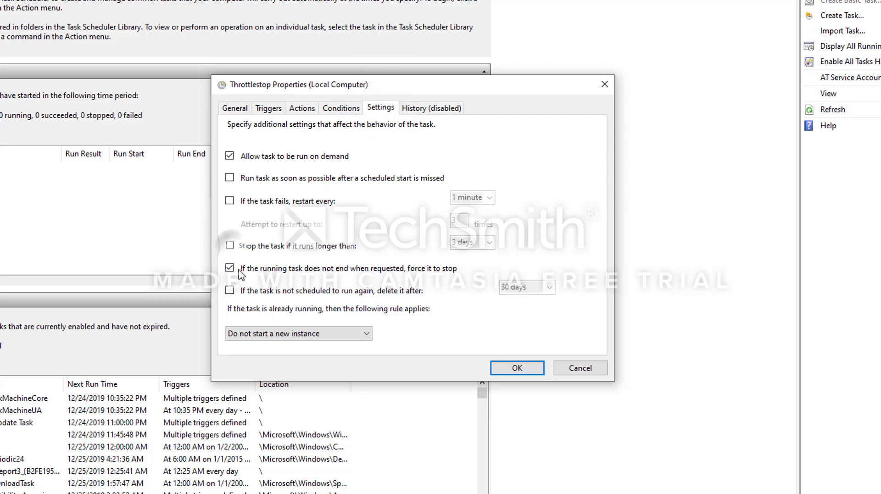
{"action": "left_click", "coordinate": [231, 268]}
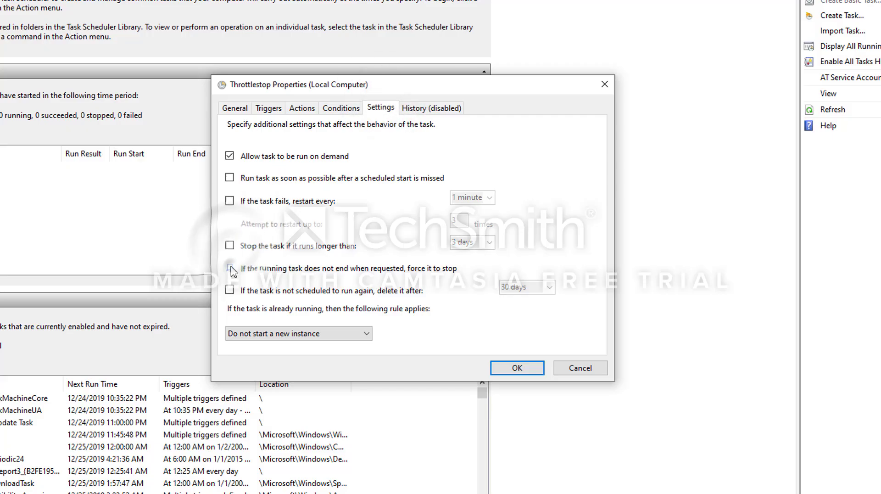
{"action": "left_click", "coordinate": [426, 110]}
{"action": "left_click", "coordinate": [517, 368]}
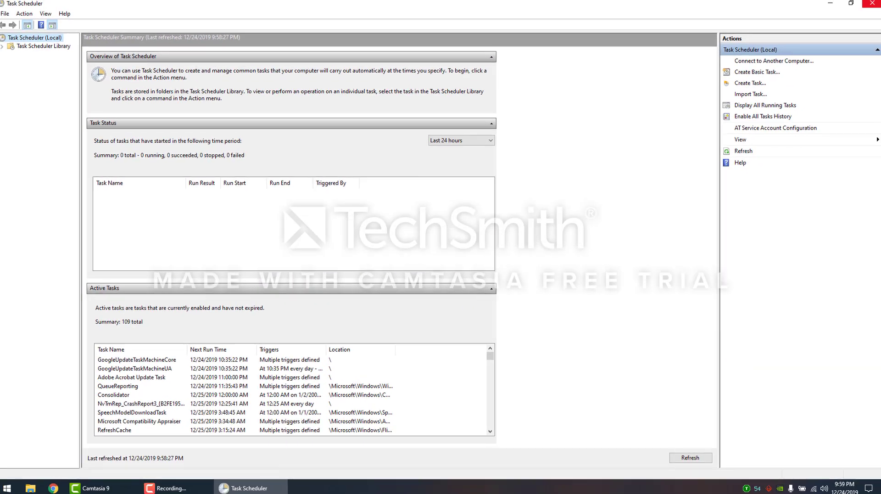
- Close the Task Scheduler window
{"action": "left_click", "coordinate": [868, 5]}
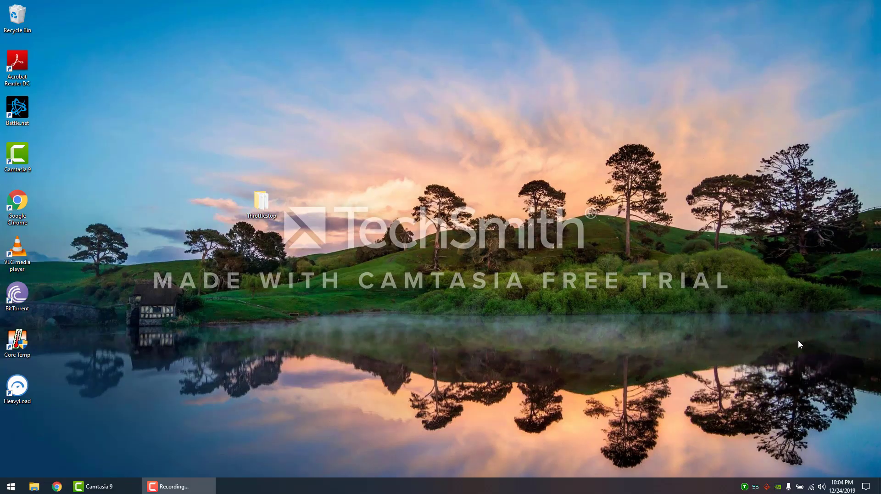